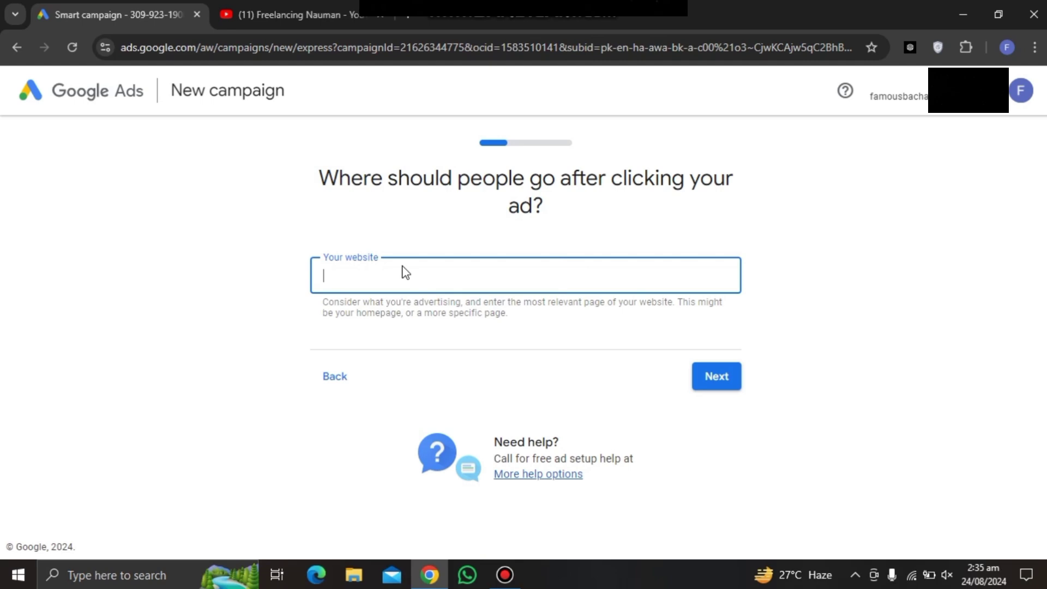
Switch to the open YouTube channel page and copy the web address of its Videos page.
left_click(275, 9)
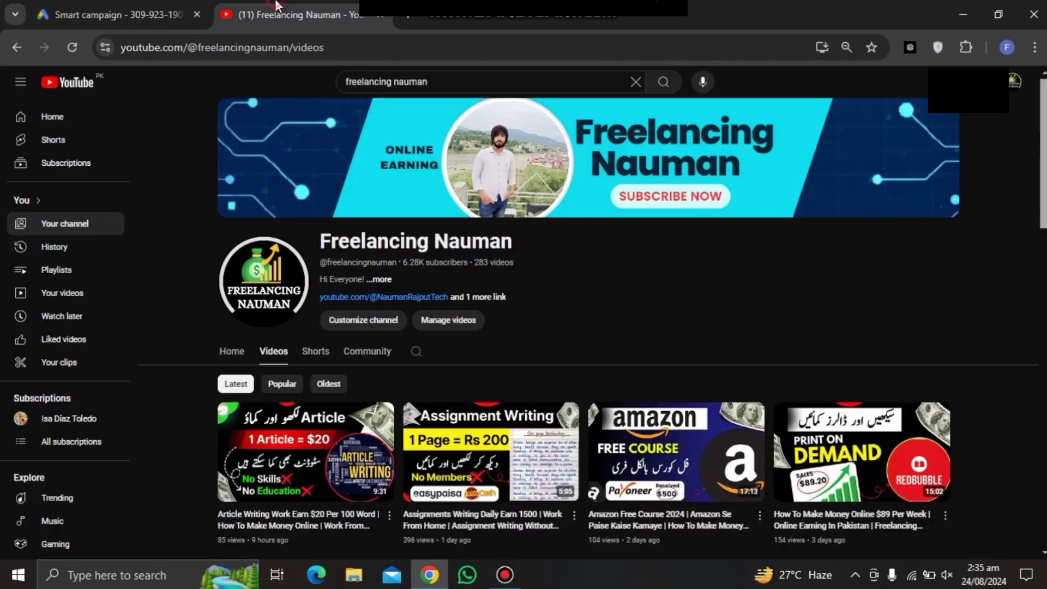
left_click(323, 47)
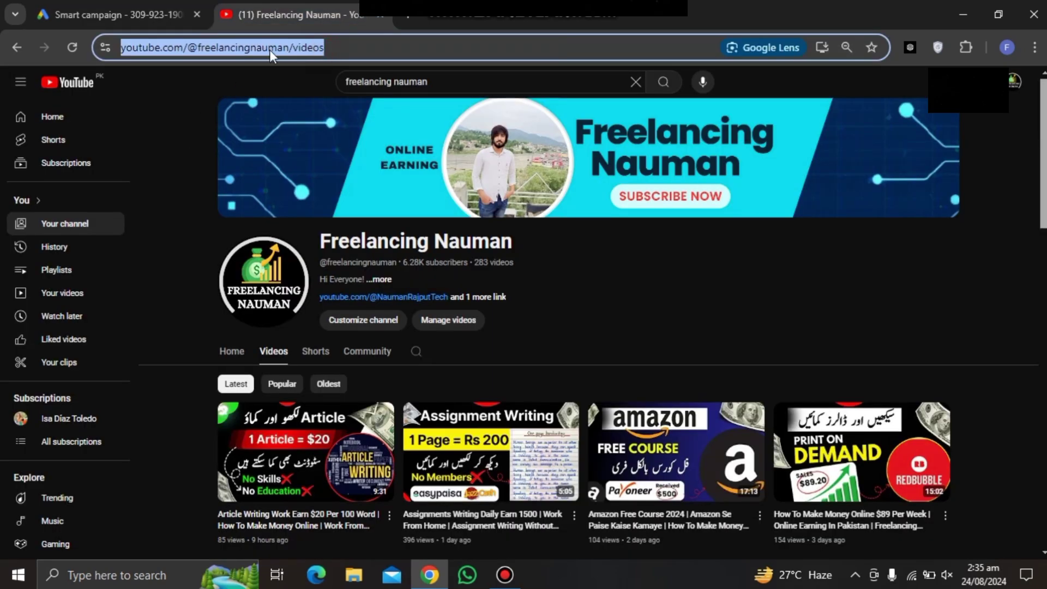
right_click(269, 50)
left_click(315, 187)
Return to the Google Ads campaign, paste the copied channel address as the website, and continue.
left_click(113, 11)
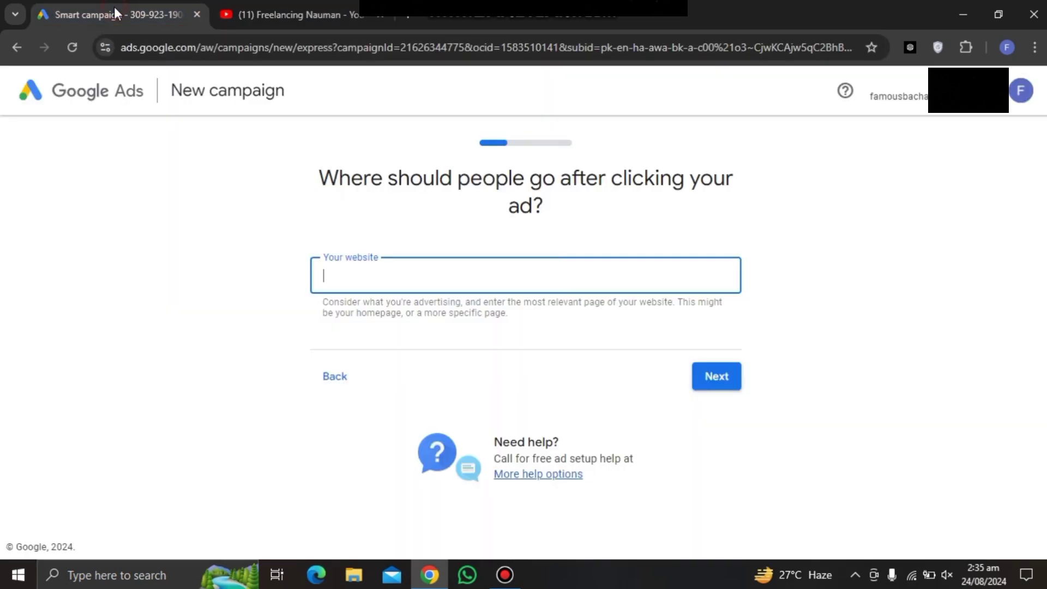
right_click(365, 267)
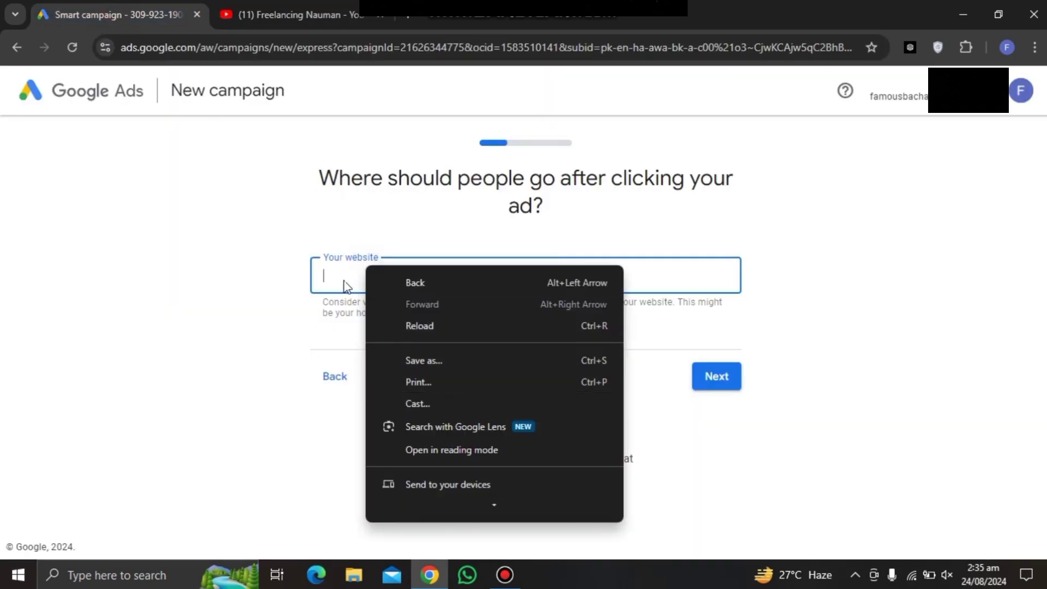
right_click(343, 282)
left_click(374, 428)
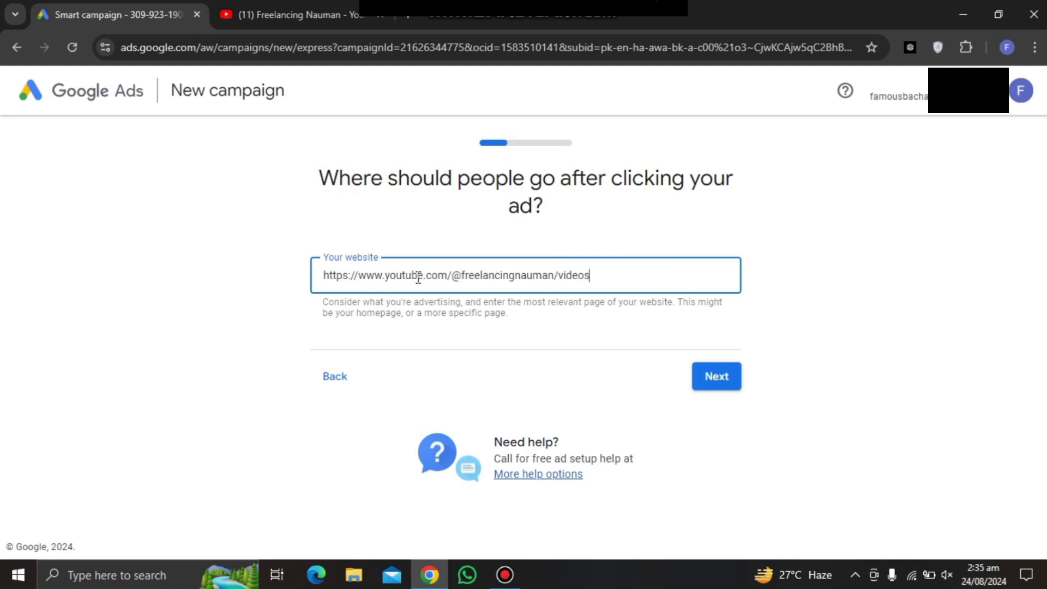
left_click(723, 385)
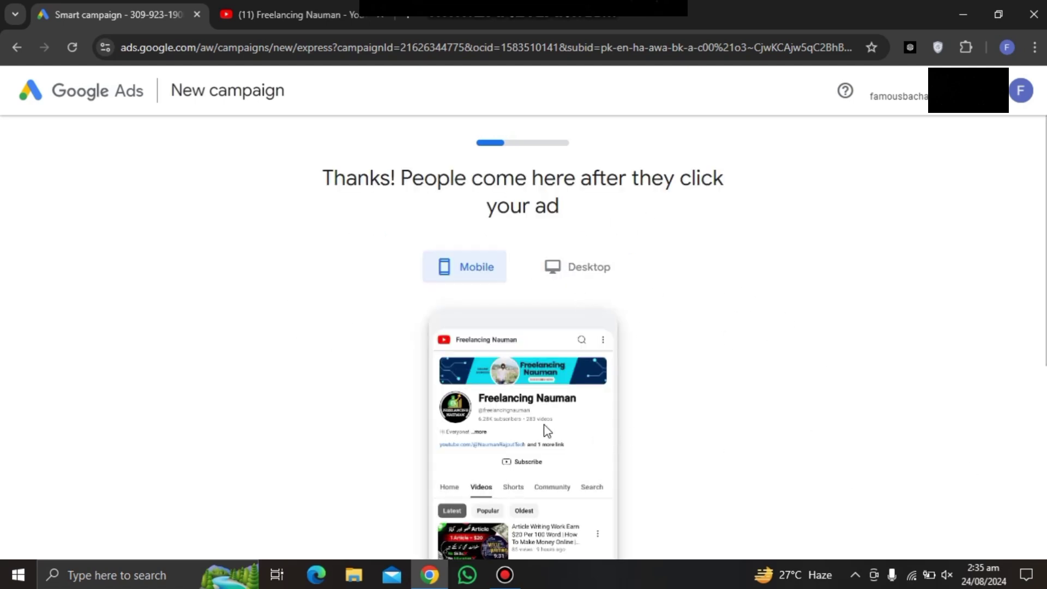
Check the landing page in the mobile and desktop previews, then accept it and continue.
scroll(618, 418, "down", 5)
scroll(665, 437, "up", 3)
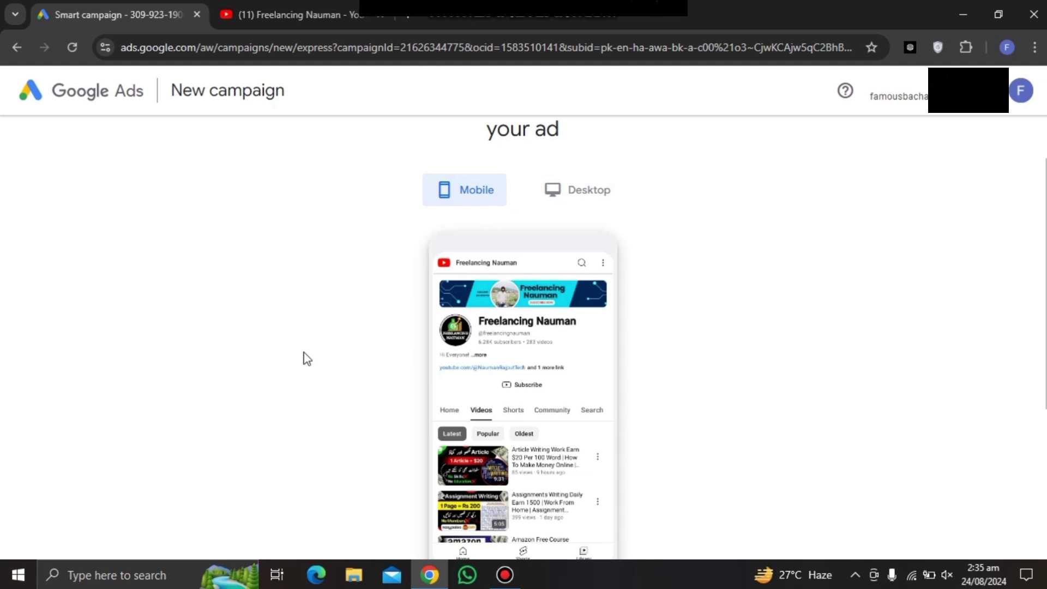
left_click(560, 199)
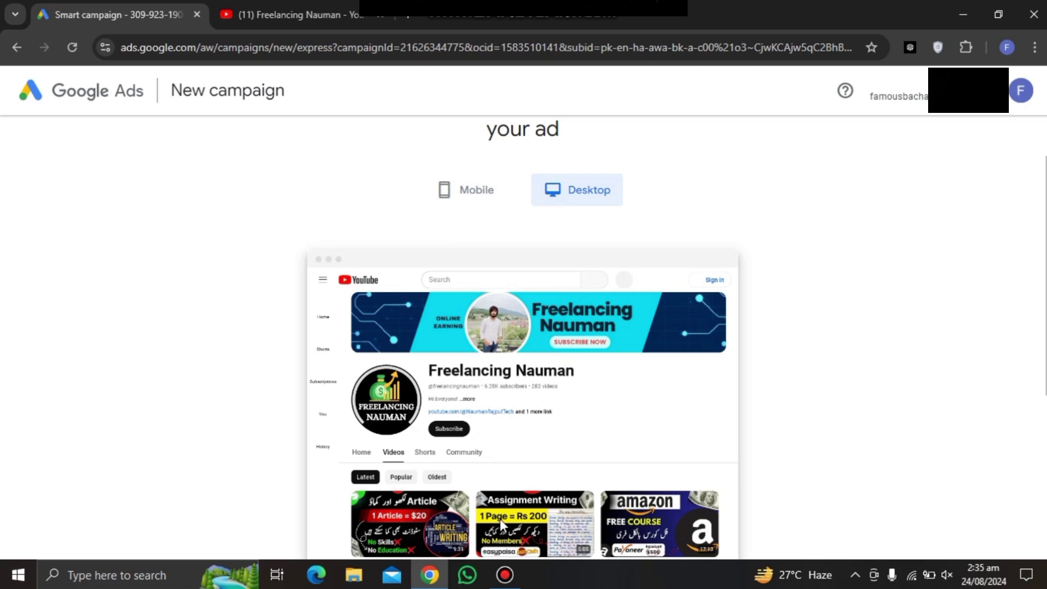
scroll(605, 397, "down", 3)
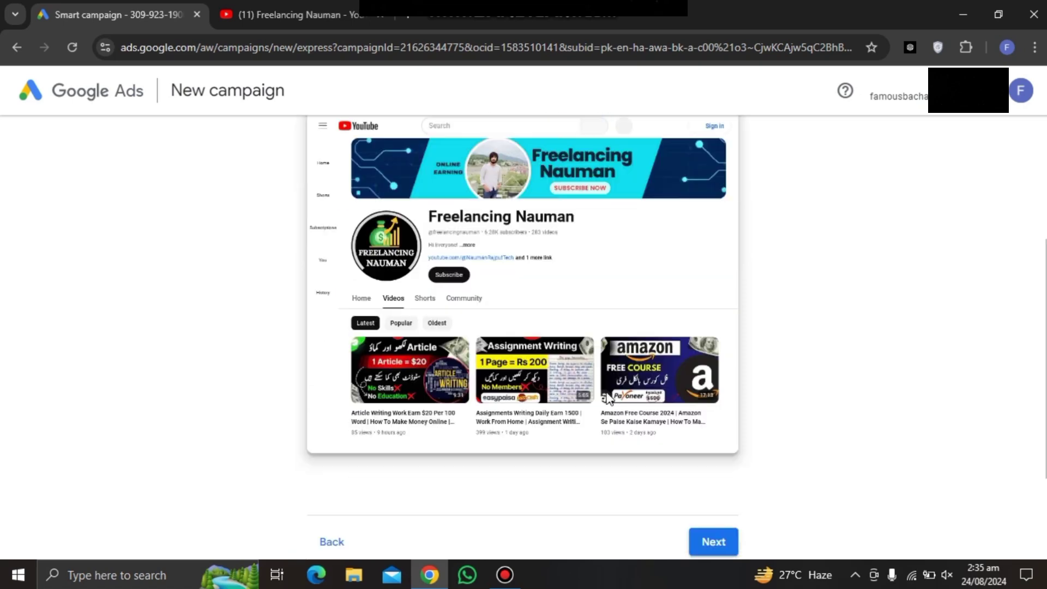
scroll(609, 398, "down", 3)
scroll(613, 397, "up", 5)
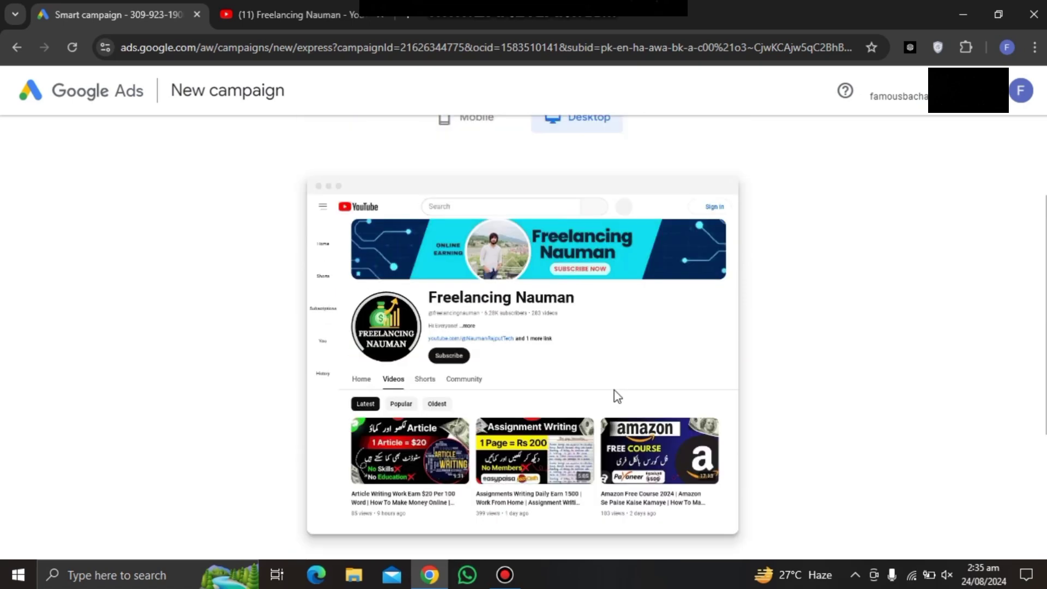
scroll(624, 381, "up", 3)
scroll(630, 369, "down", 5)
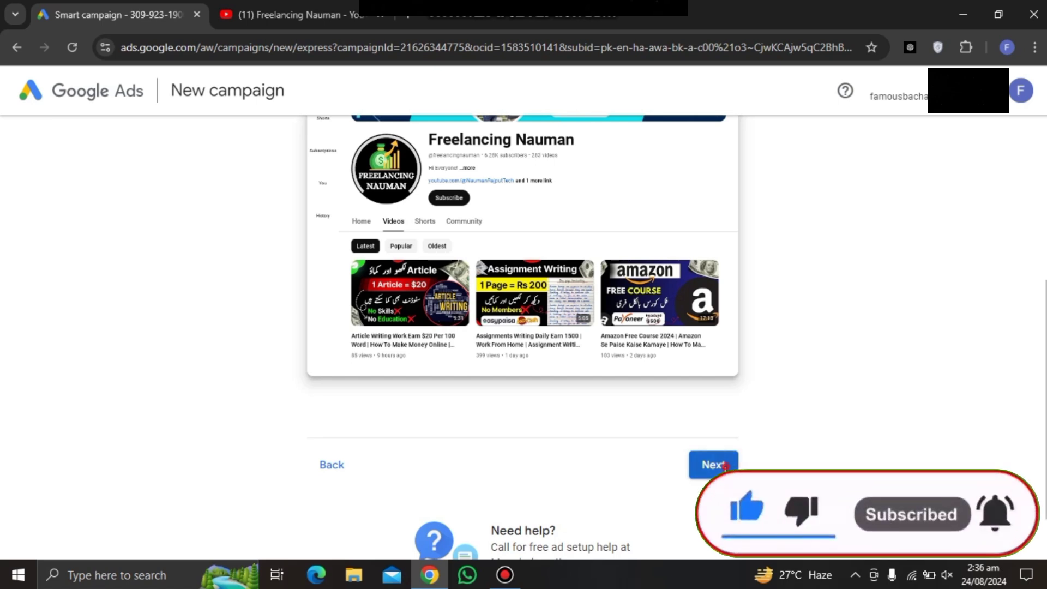
left_click(725, 464)
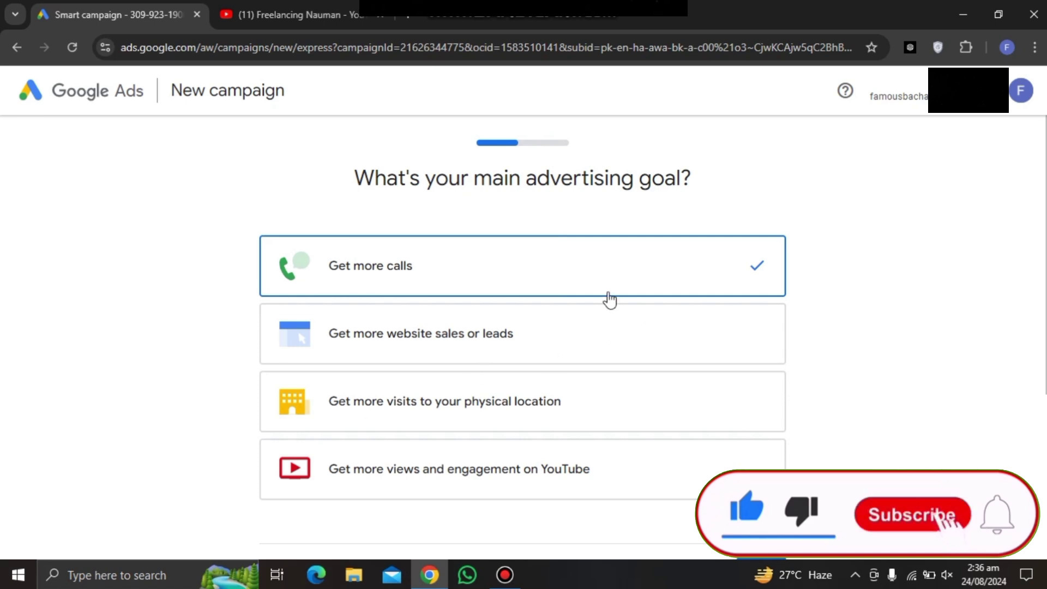
Choose "Get more views and engagement on YouTube" as the main advertising goal and continue.
scroll(509, 458, "down", 3)
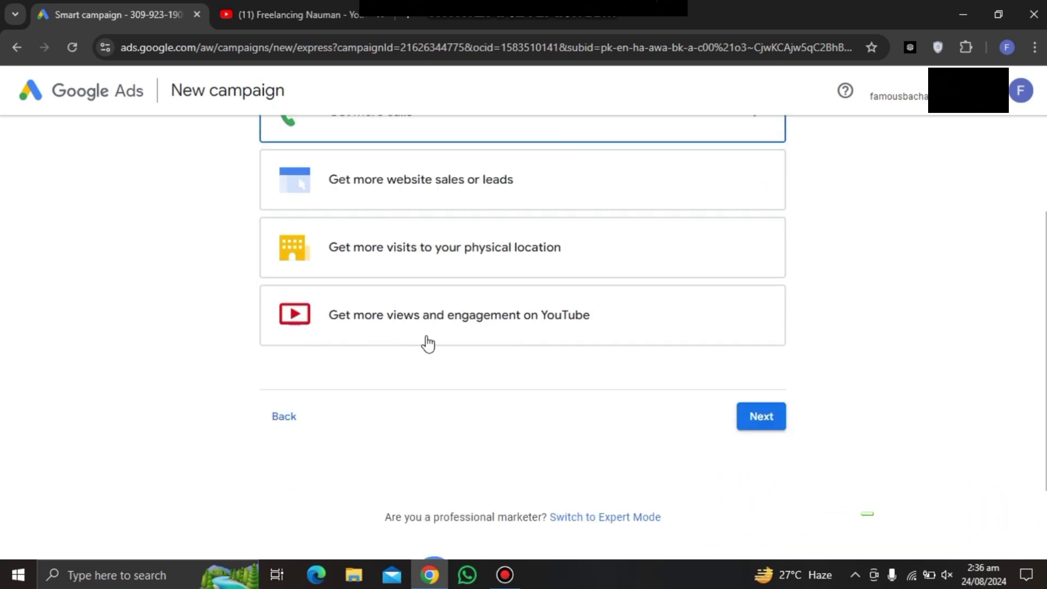
left_click(391, 335)
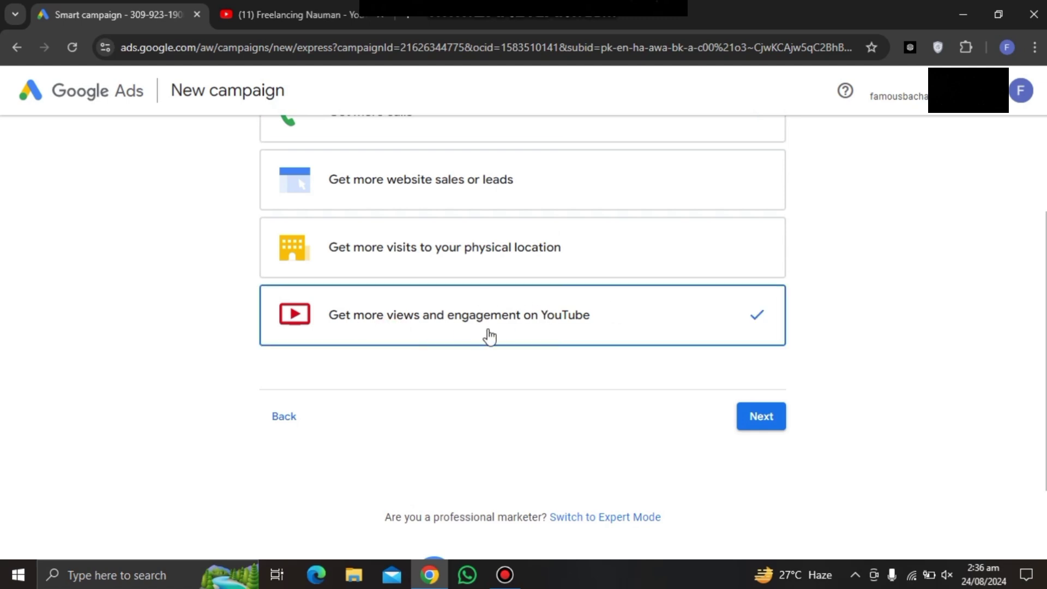
left_click(771, 417)
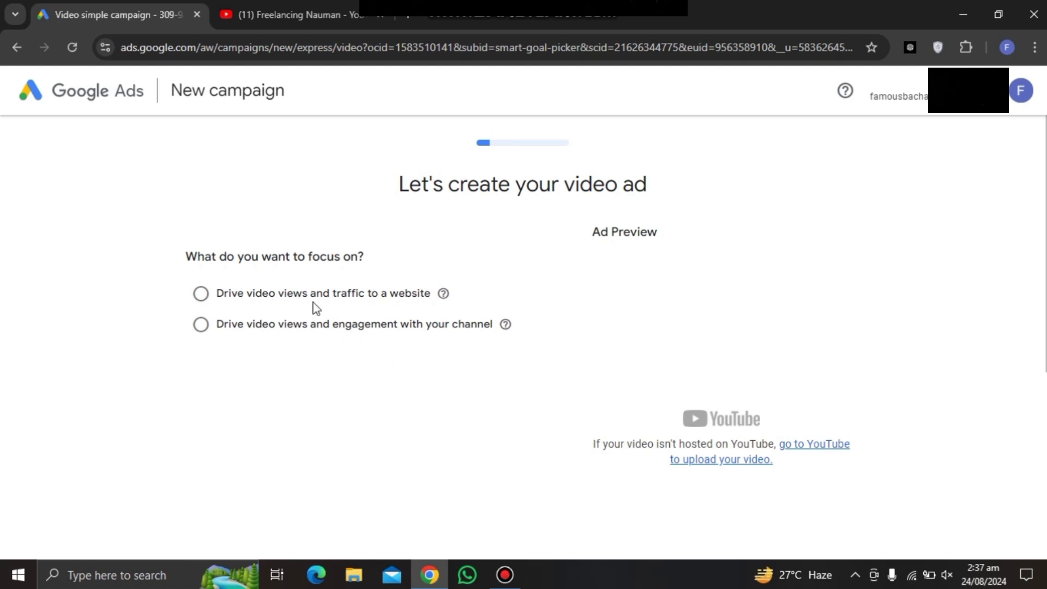
Set the video ad's focus to "Drive video views and engagement with your channel".
left_click(202, 331)
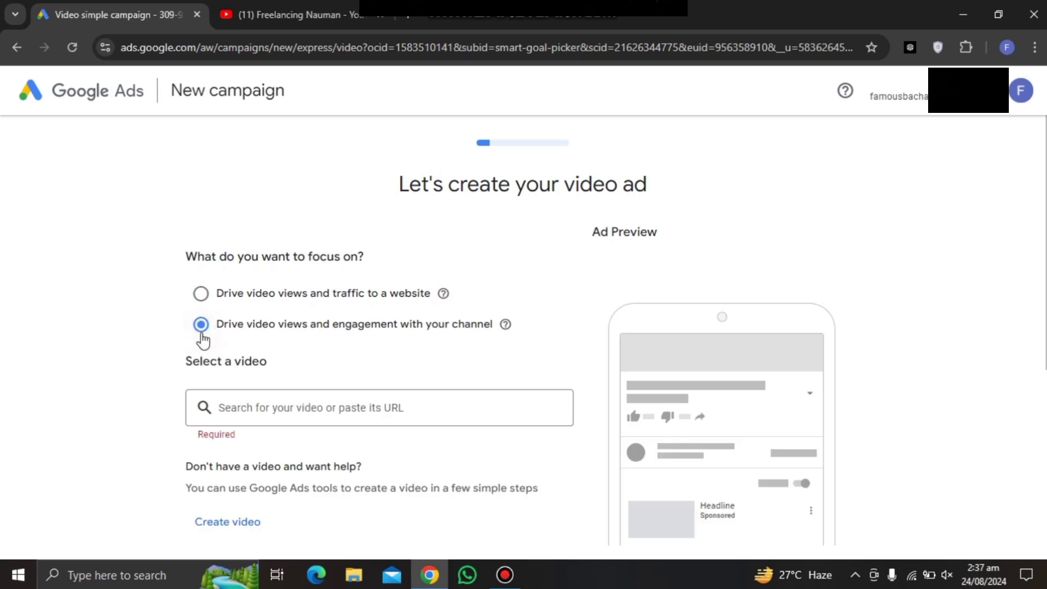
scroll(485, 315, "down", 4)
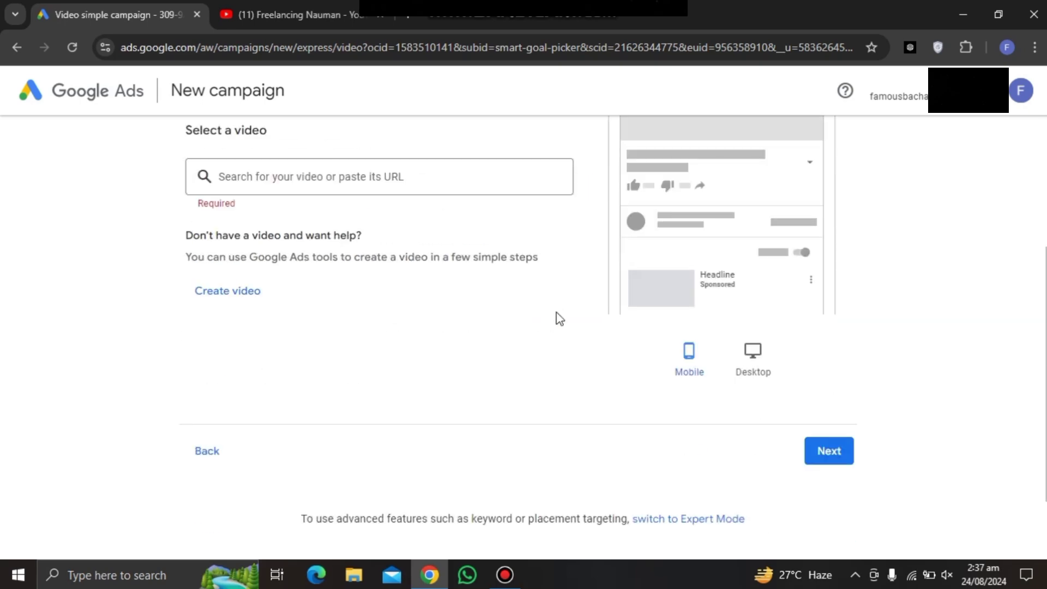
scroll(556, 318, "up", 1)
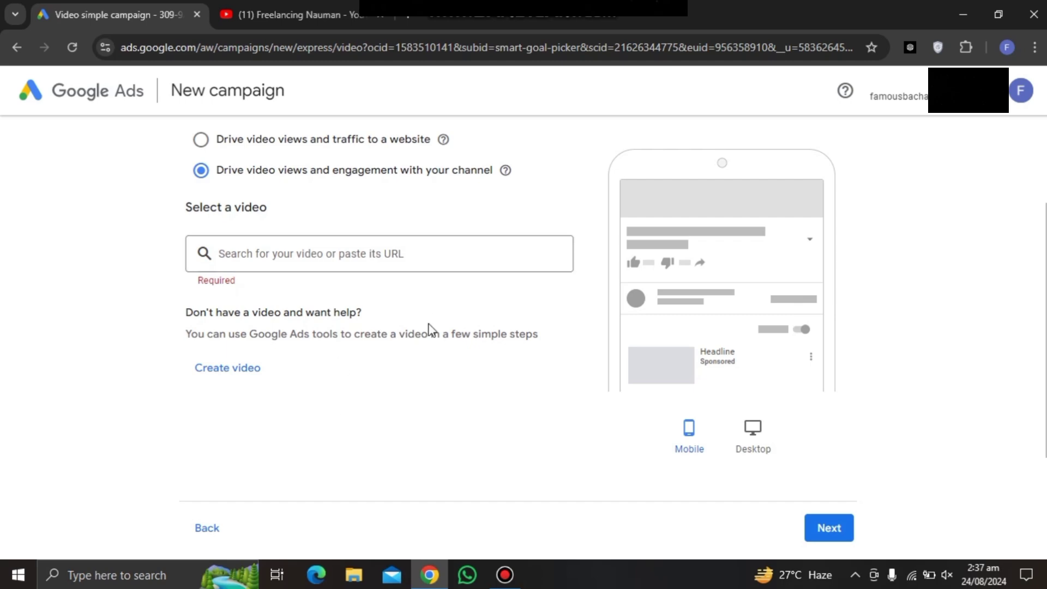
Switch to the YouTube channel page and copy the share link of the latest video, "Article Writing Work Earn $20 Per 100 Word".
left_click(294, 14)
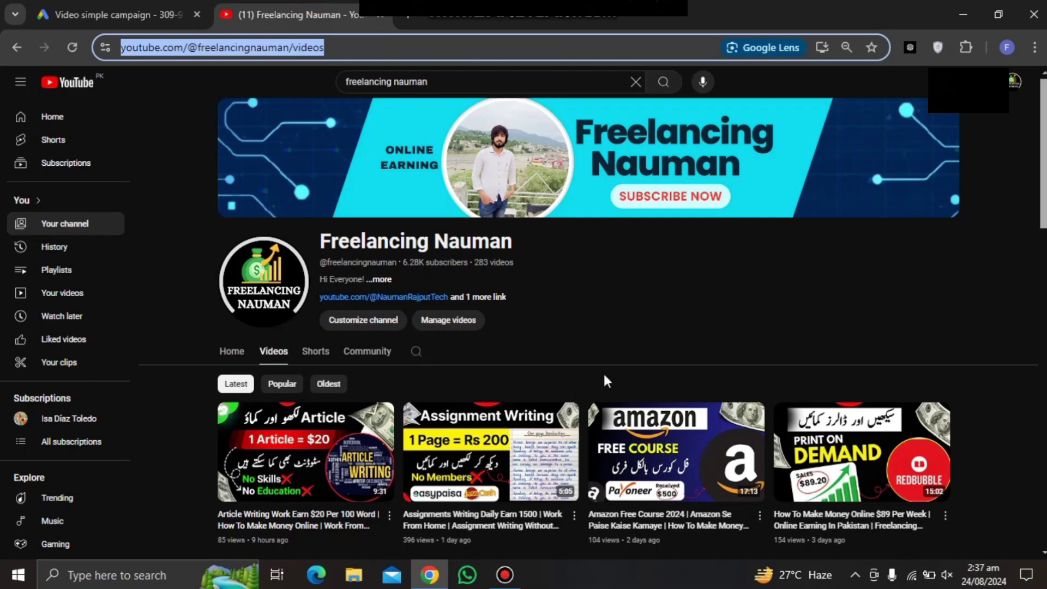
scroll(603, 371, "down", 3)
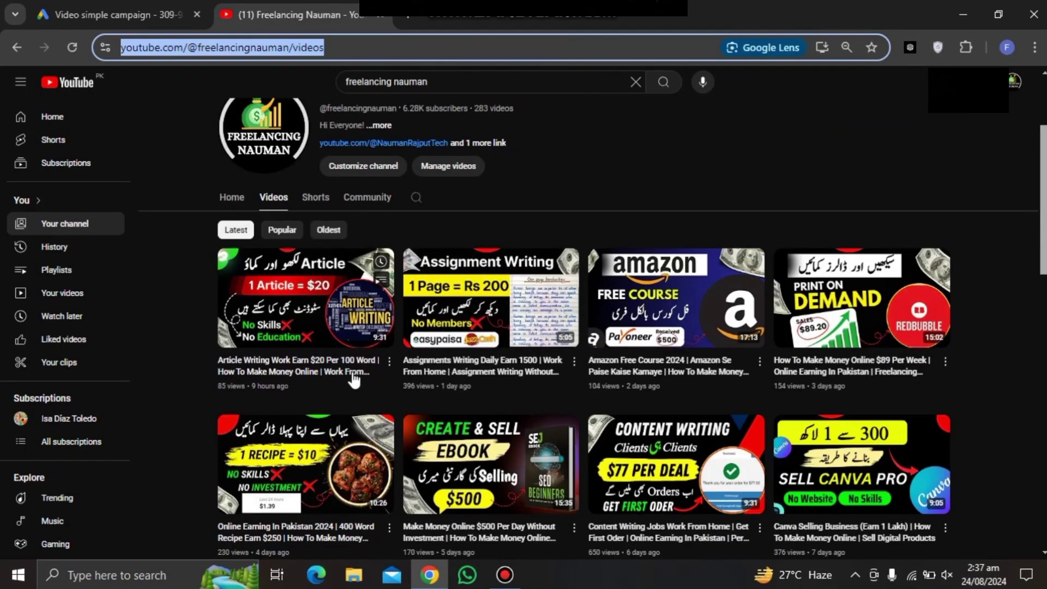
left_click(389, 361)
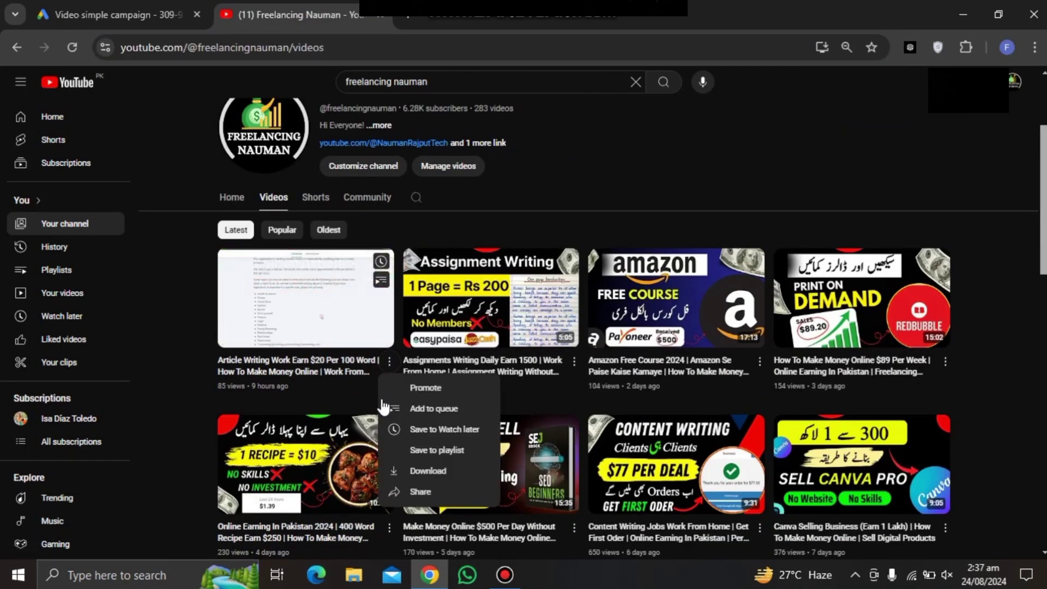
left_click(417, 492)
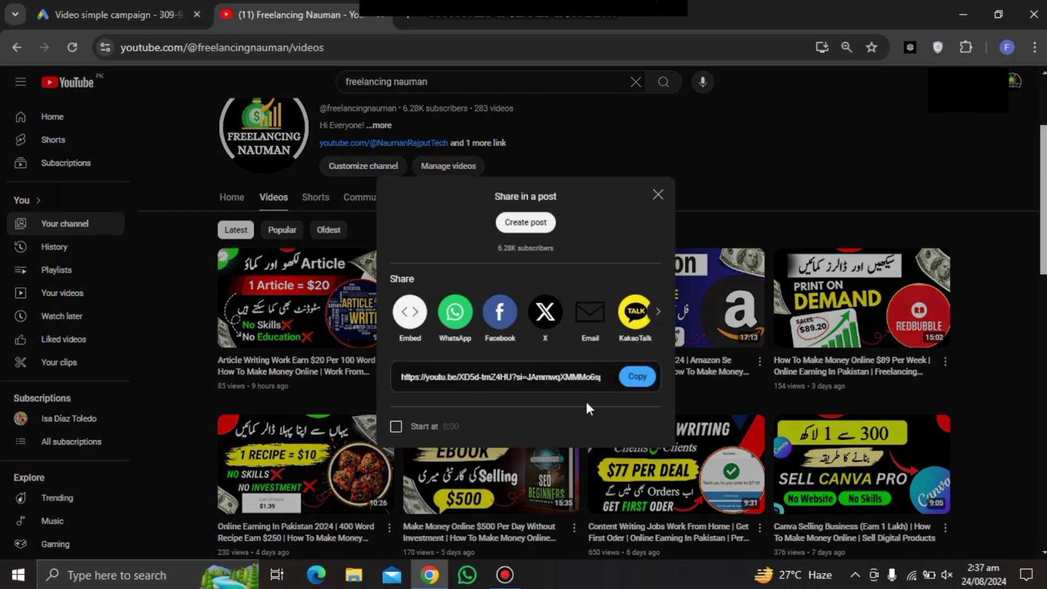
left_click(636, 378)
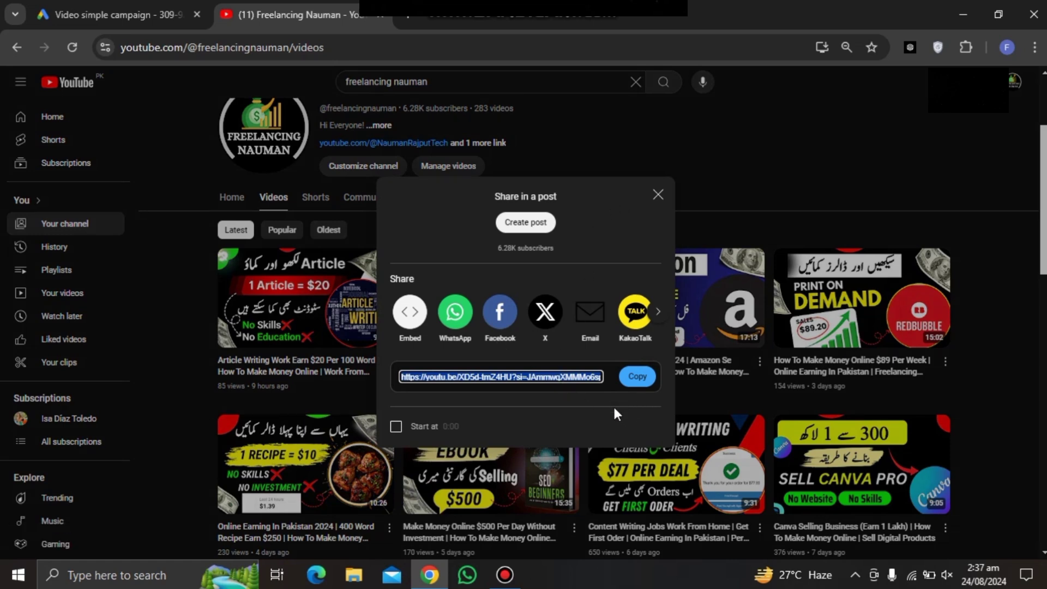
left_click(636, 377)
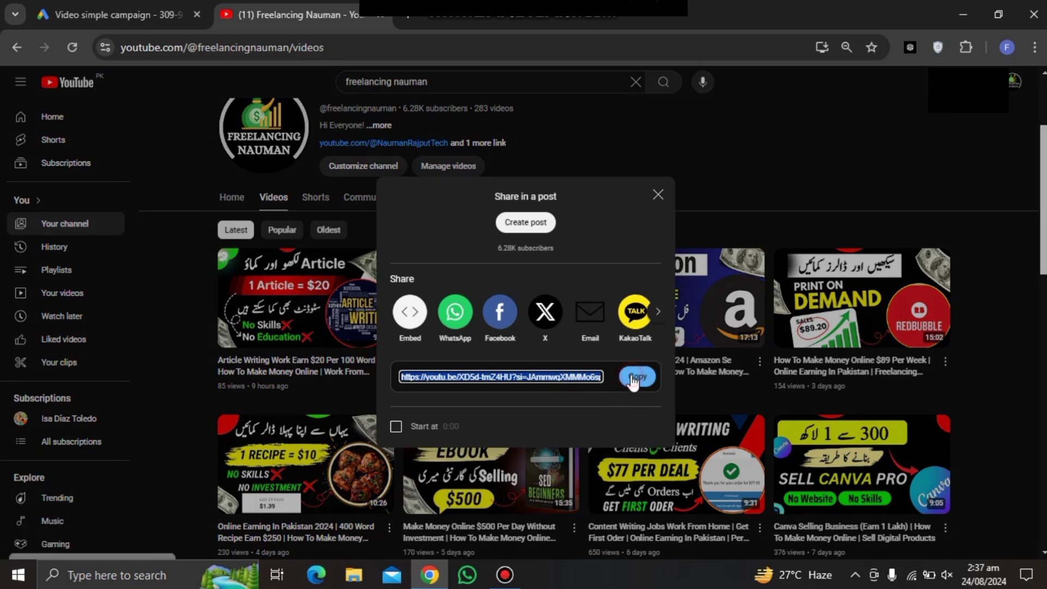
Return to the Google Ads campaign and select the ad's video by pasting the copied link.
left_click(106, 11)
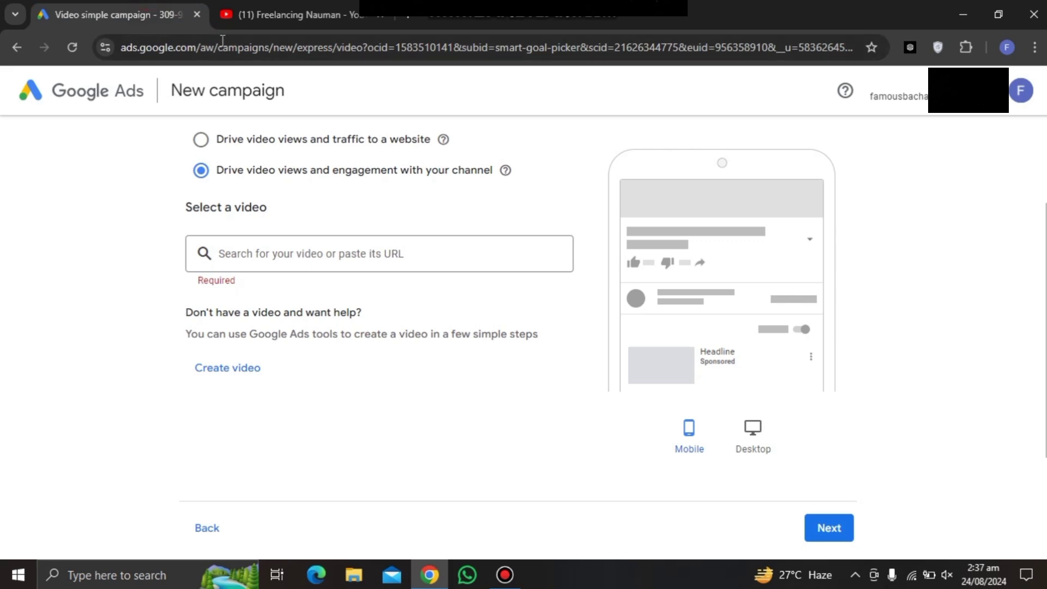
left_click(295, 253)
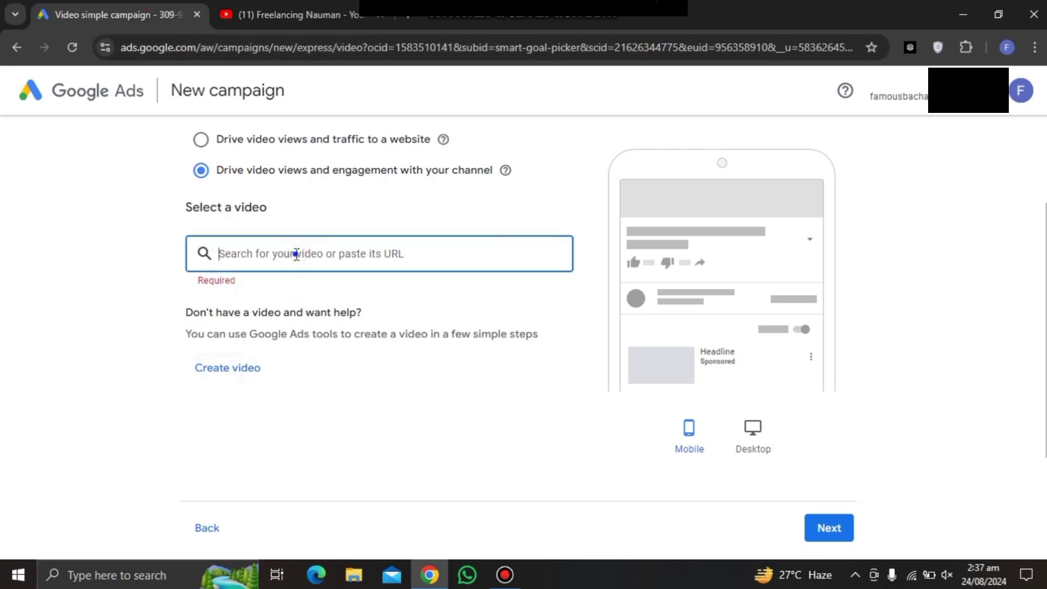
right_click(295, 254)
left_click(327, 426)
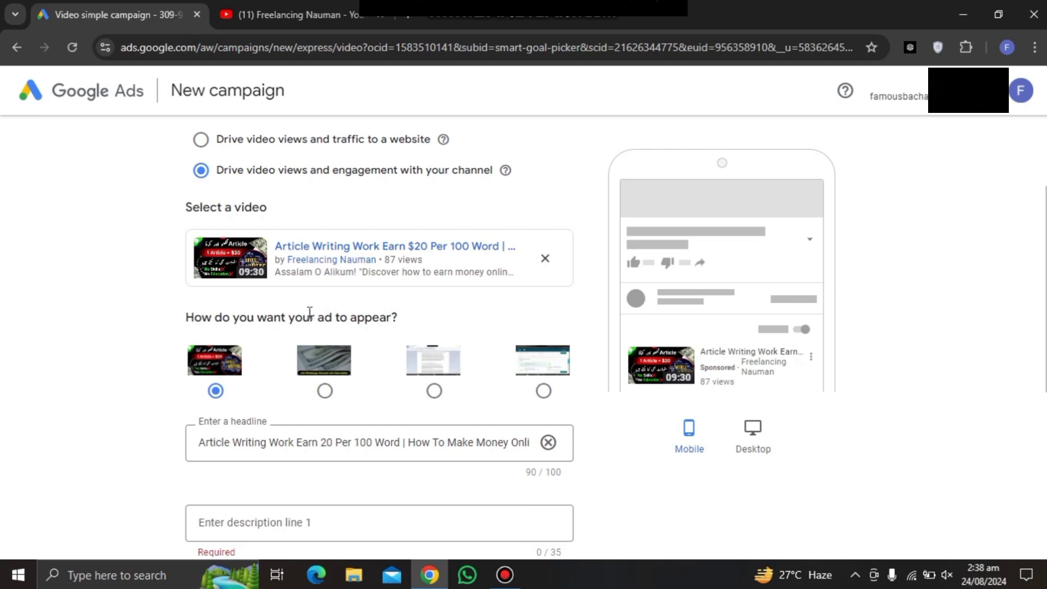
Review the video ad's thumbnail choices, headline and mobile preview.
scroll(359, 300, "down", 3)
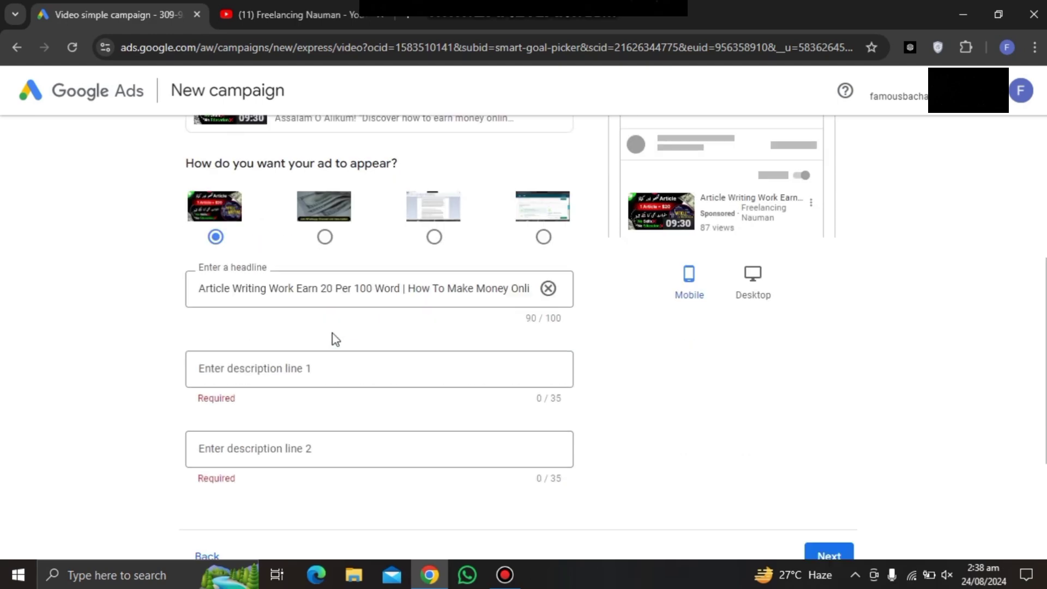
left_click_drag(208, 294, 490, 317)
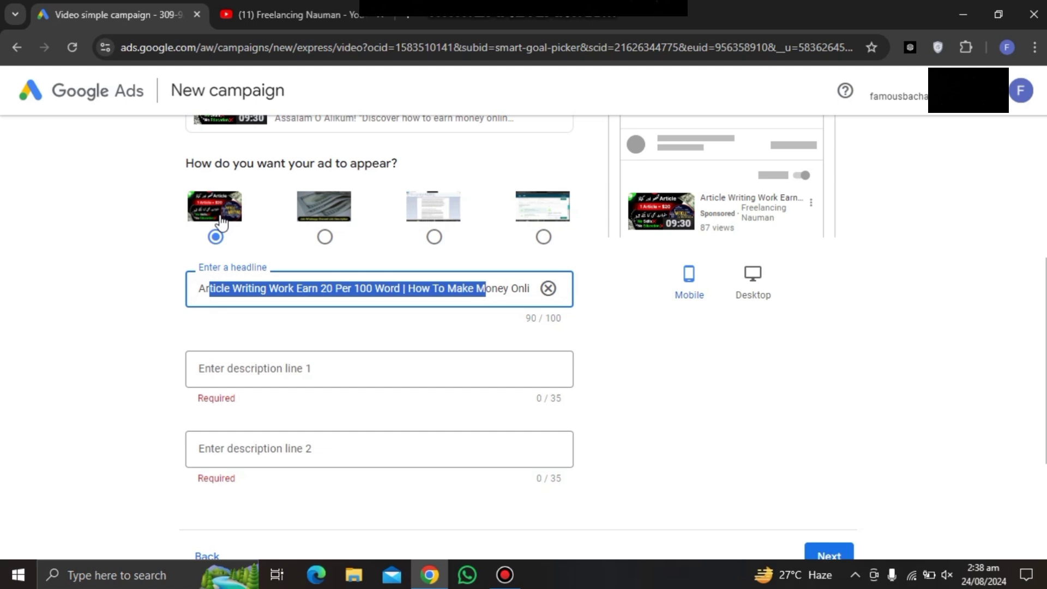
left_click(764, 423)
scroll(765, 425, "up", 3)
scroll(743, 304, "up", 1)
scroll(721, 233, "down", 1)
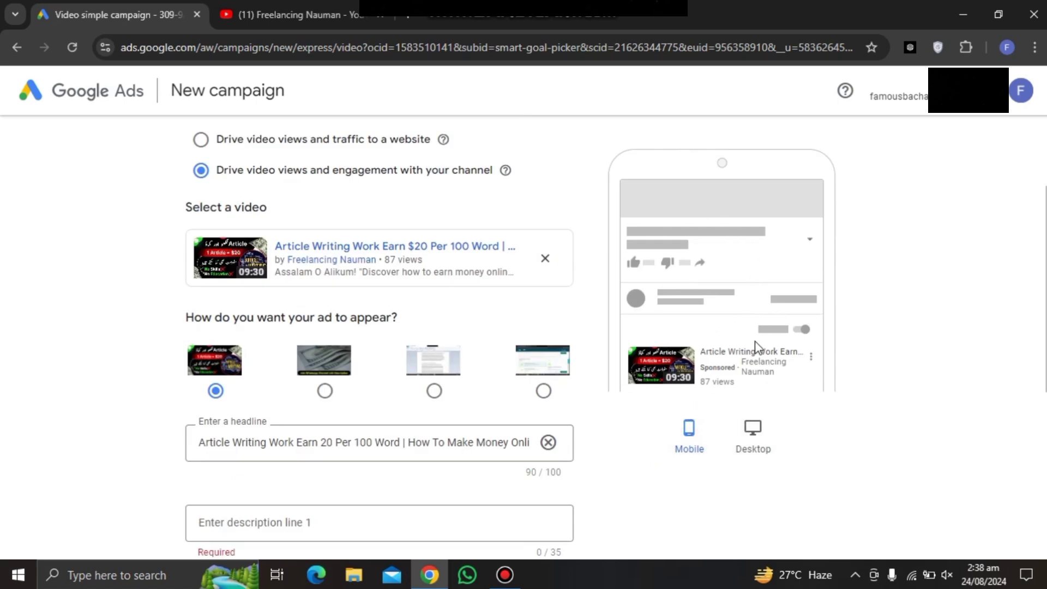
Enter "Make Money Online" as description line 1 and "Online Earning In Pakistan" as description line 2 of the ad.
scroll(369, 351, "down", 3)
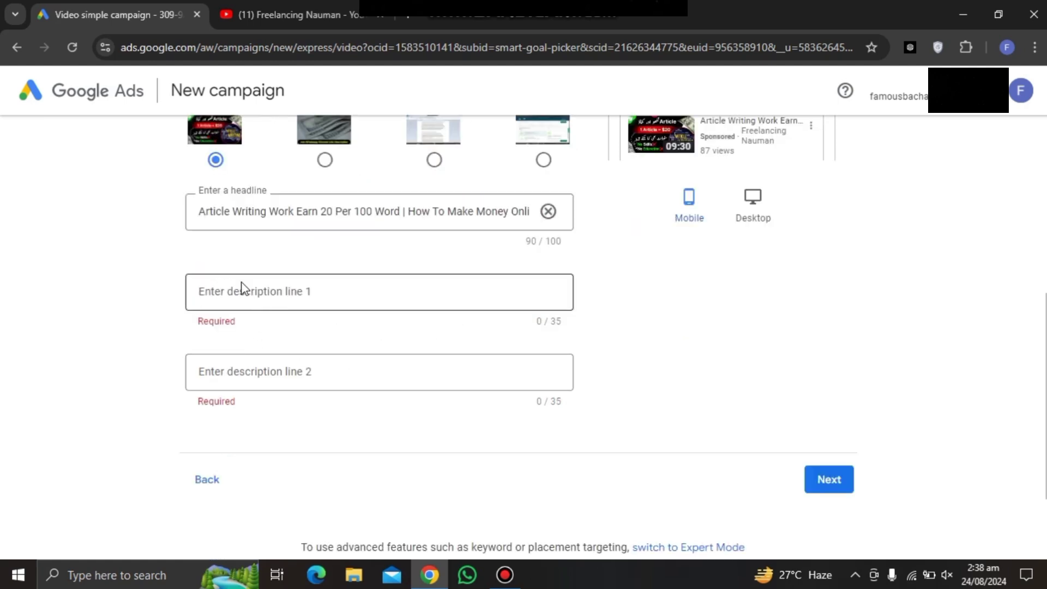
left_click(351, 288)
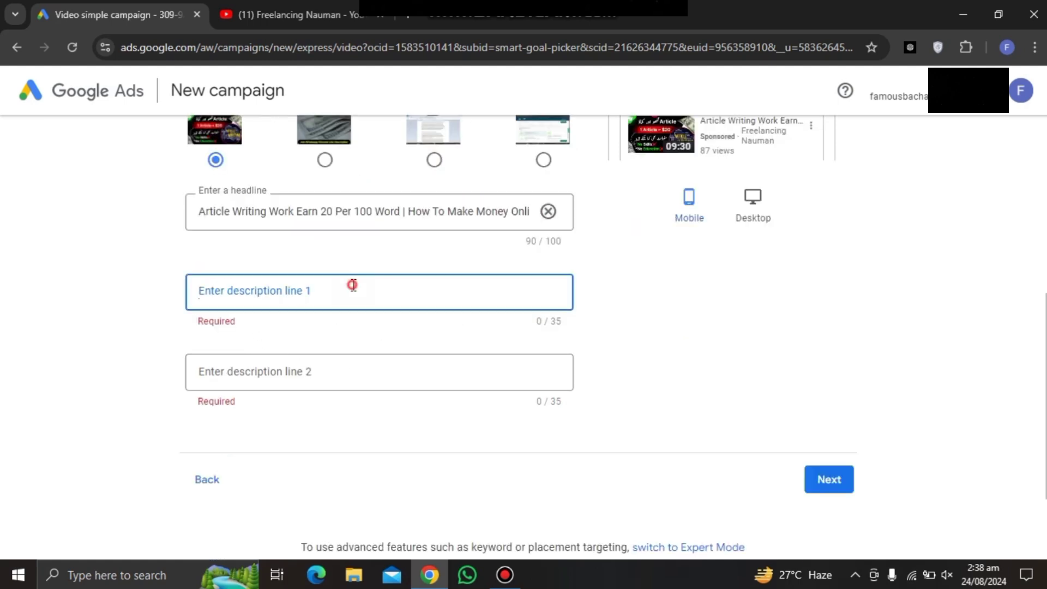
left_click(293, 374)
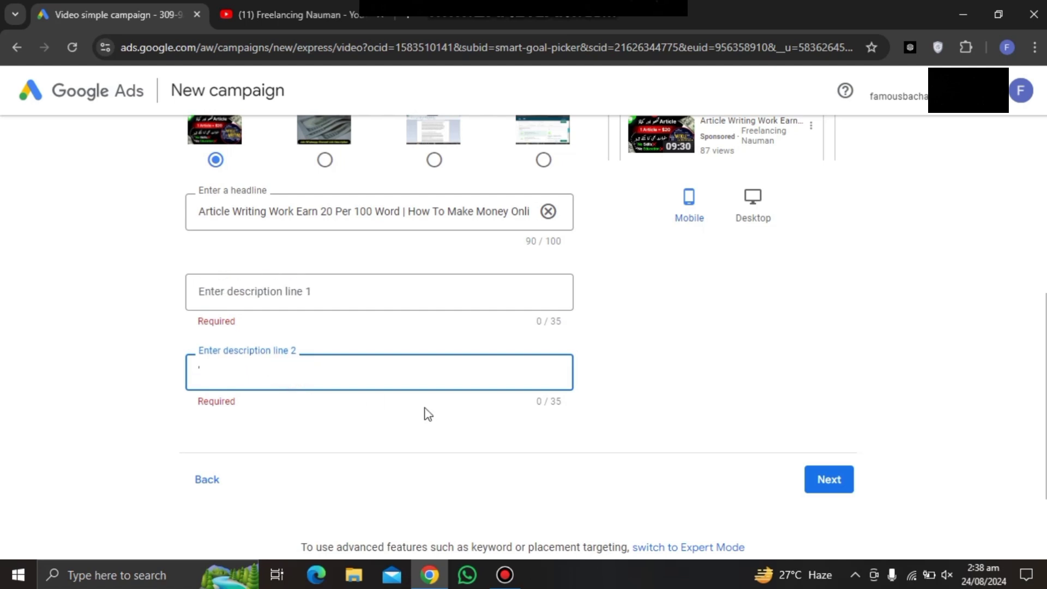
key("shift+Tab")
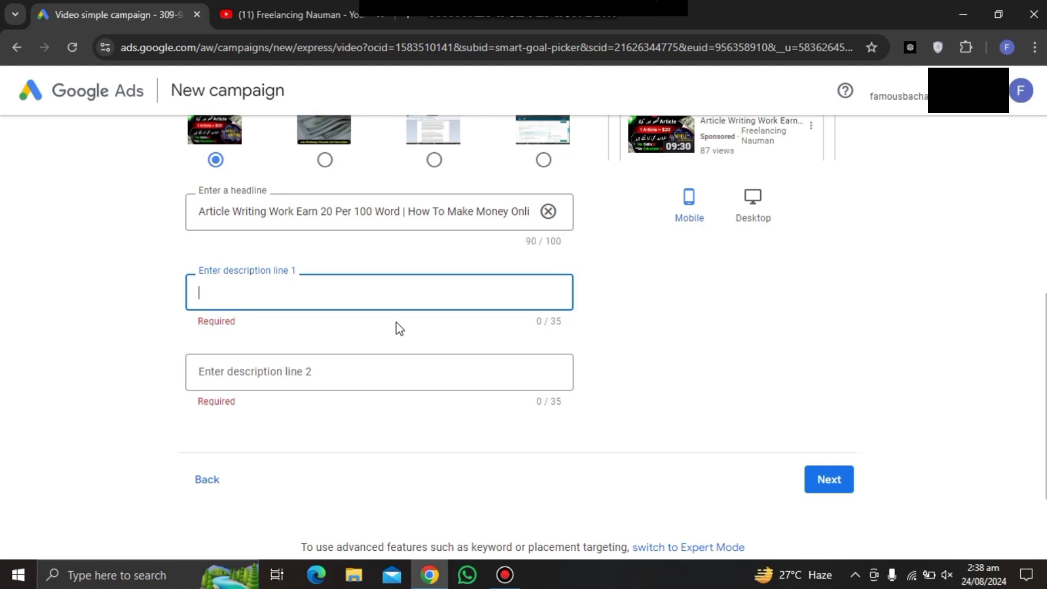
type("Make Money Online")
left_click(362, 371)
type("Online Earning In Pakistan")
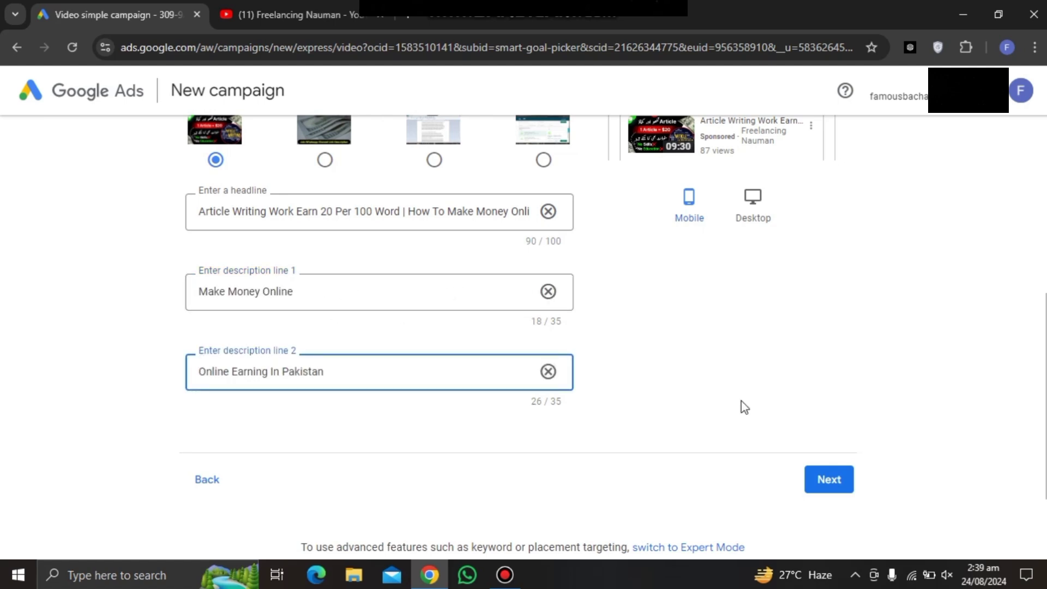
Continue to the customer locations and set Pakistan and India as the targeted countries.
left_click(848, 479)
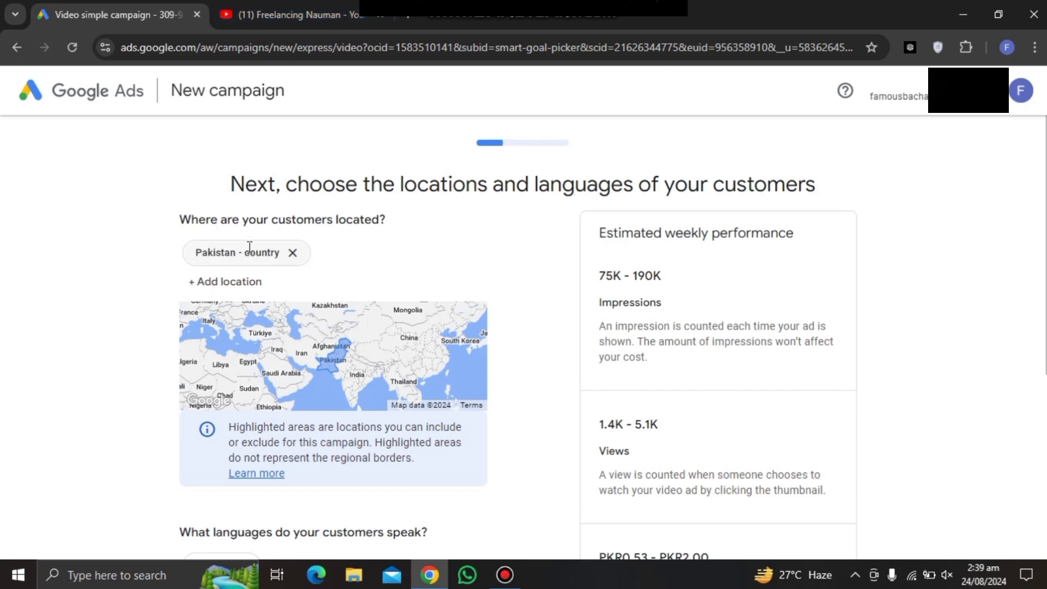
left_click(295, 253)
scroll(325, 453, "down", 5)
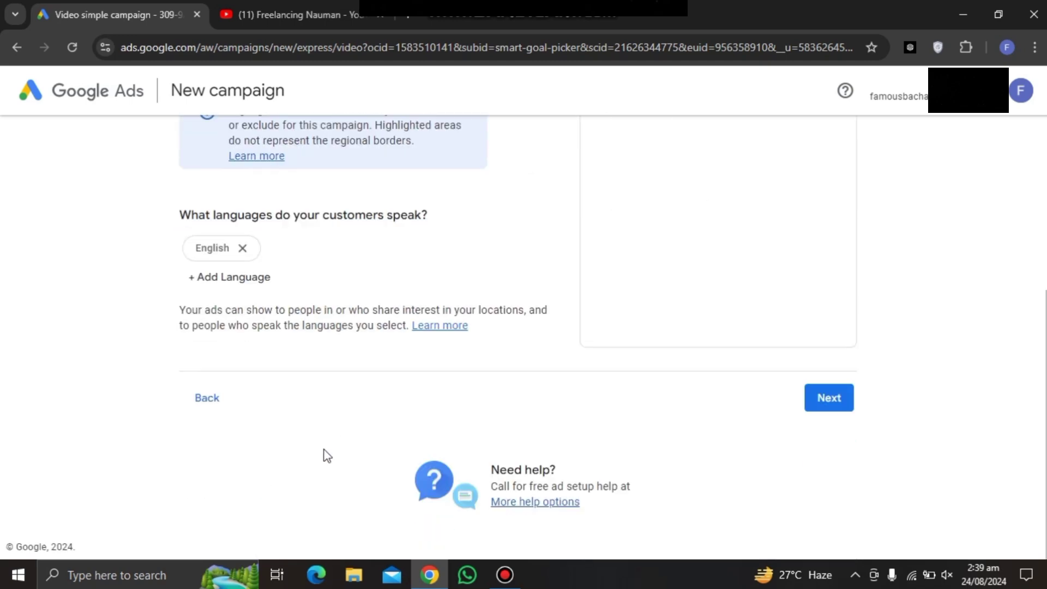
scroll(297, 434, "up", 4)
left_click(241, 198)
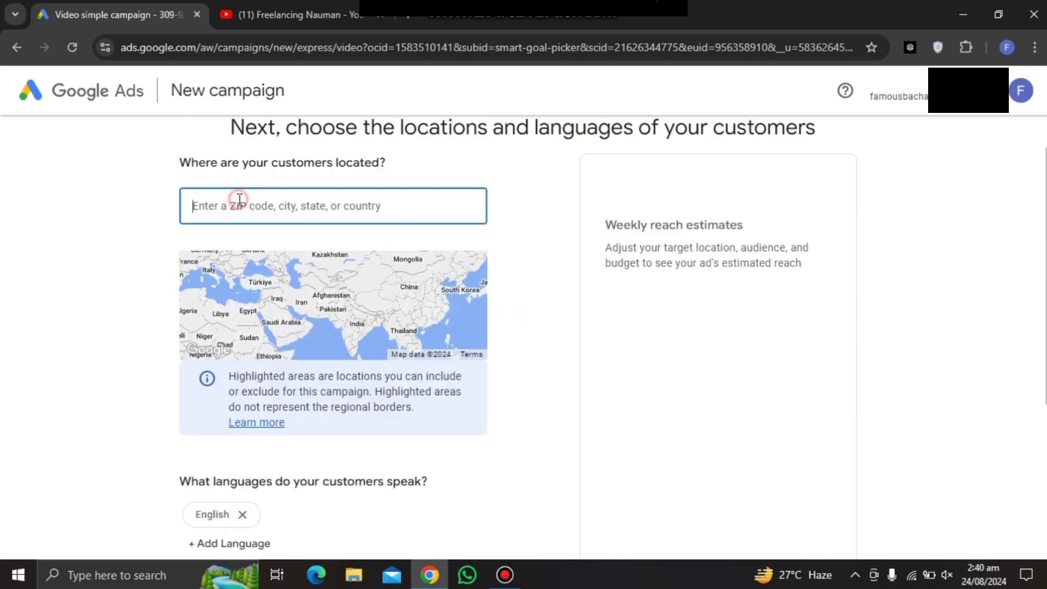
type("pak")
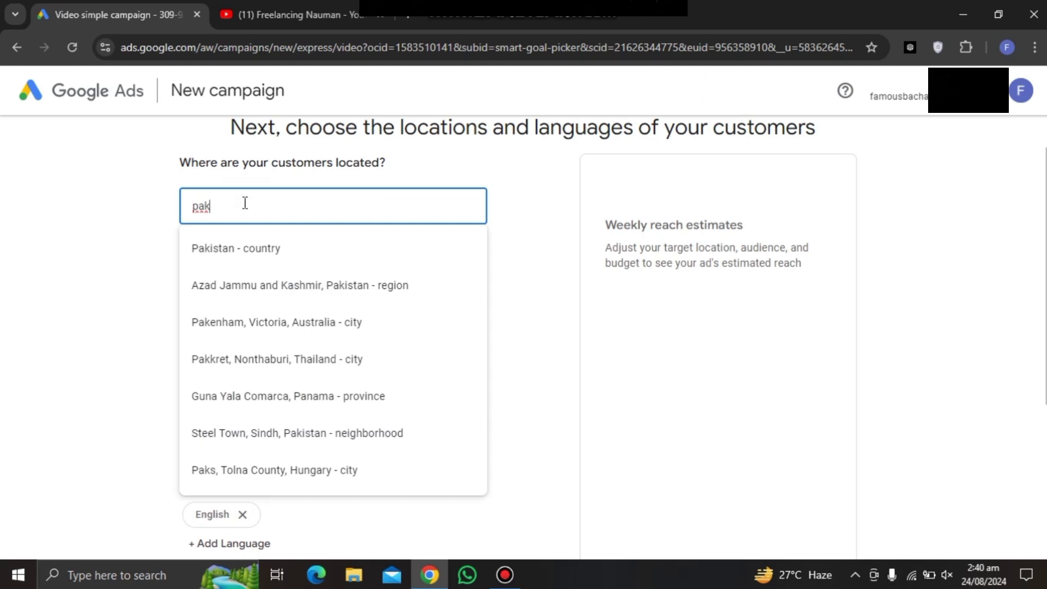
left_click(240, 246)
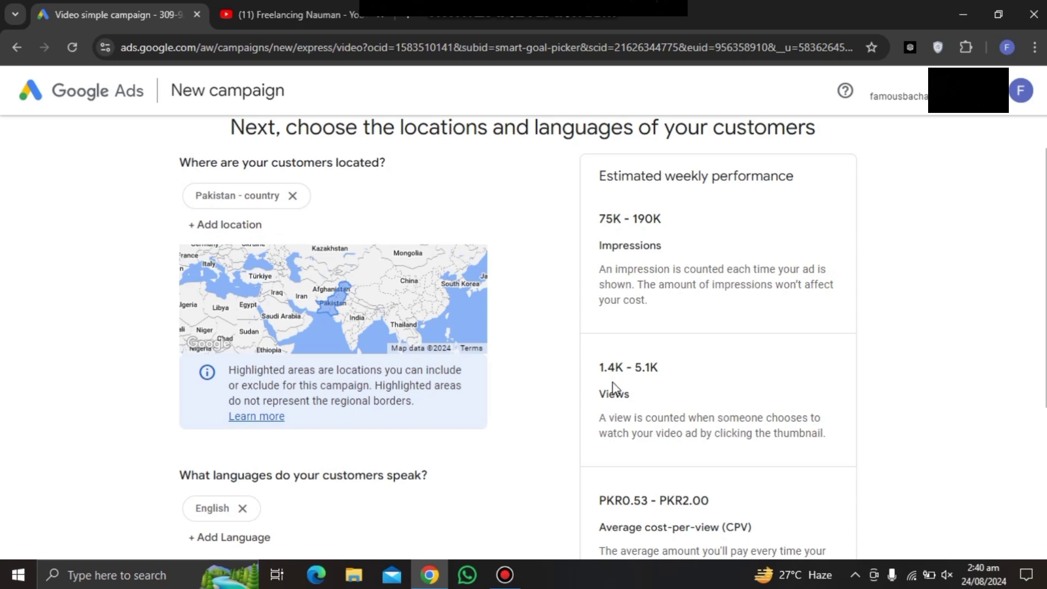
left_click(221, 226)
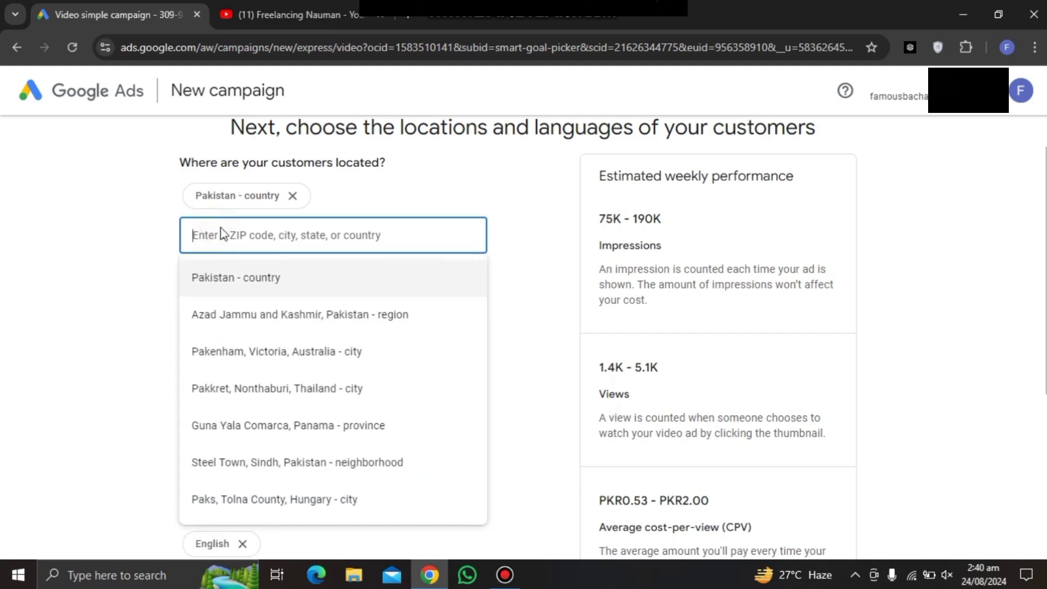
type("indi")
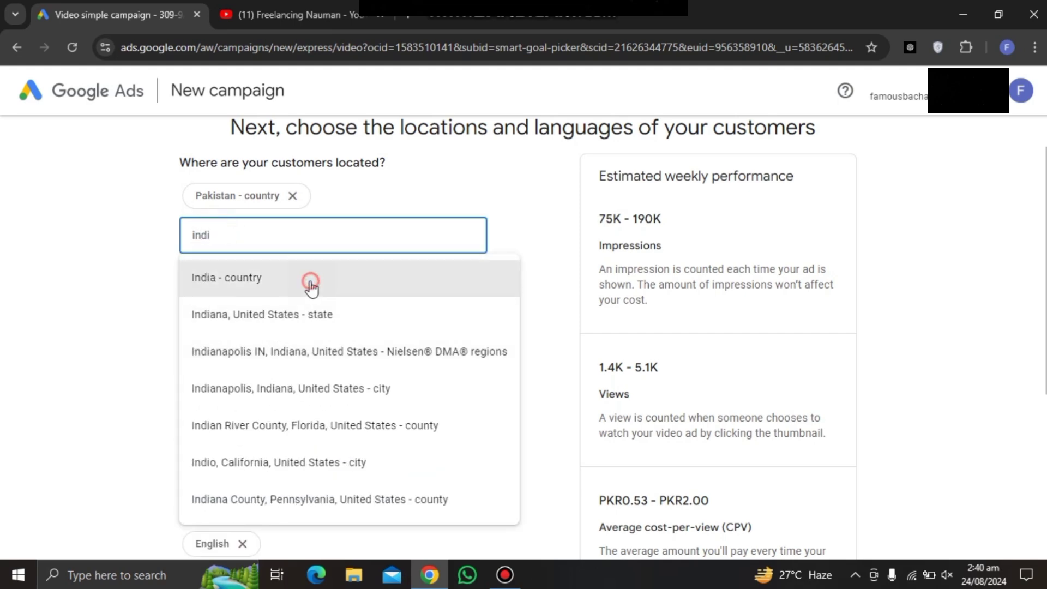
left_click(308, 279)
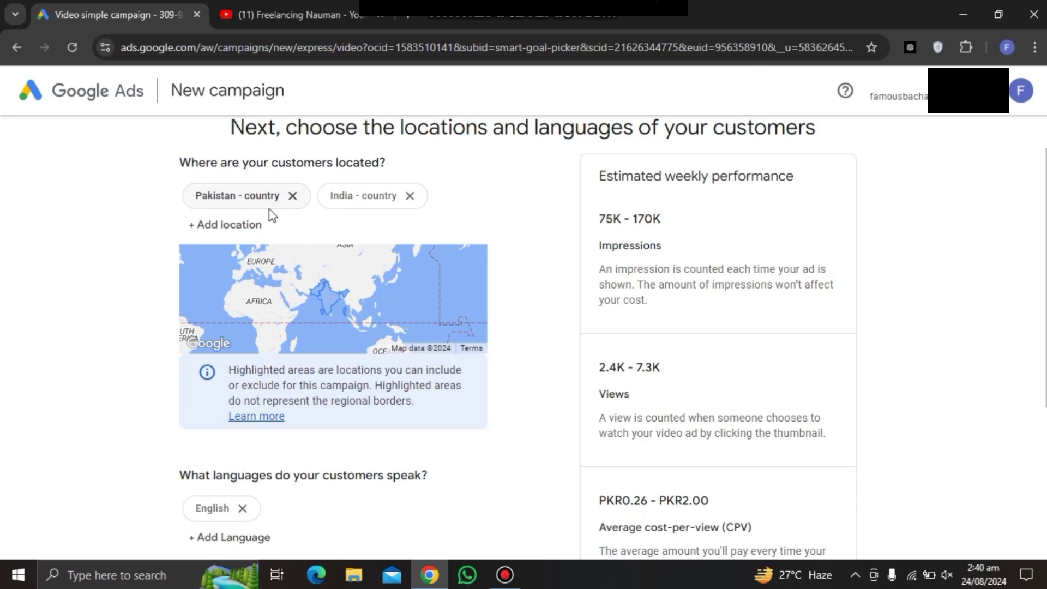
Replace English with Urdu and Hindi as the languages the customers speak.
scroll(266, 441, "down", 3)
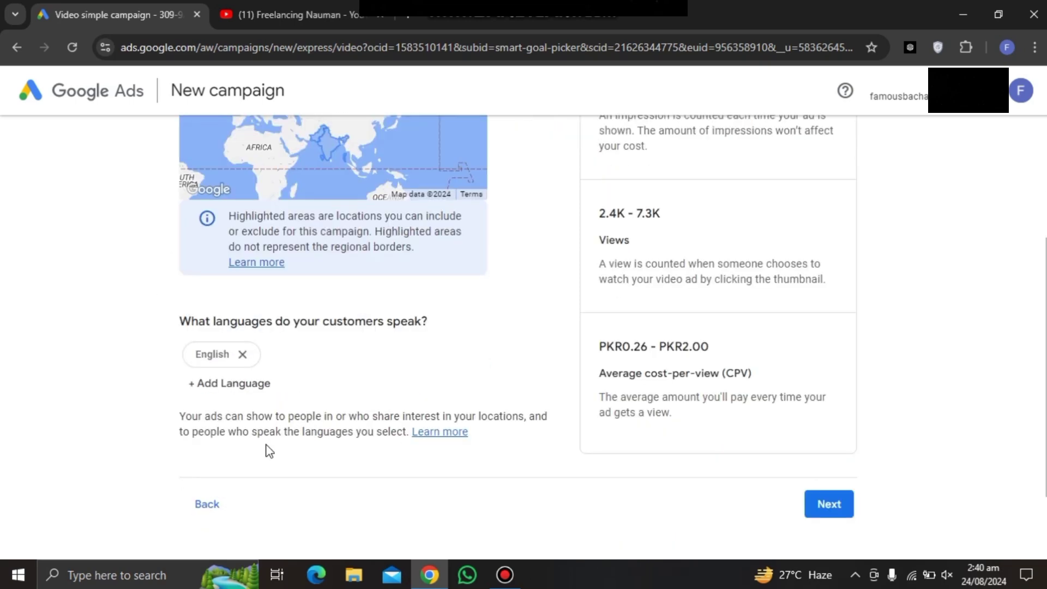
left_click(242, 354)
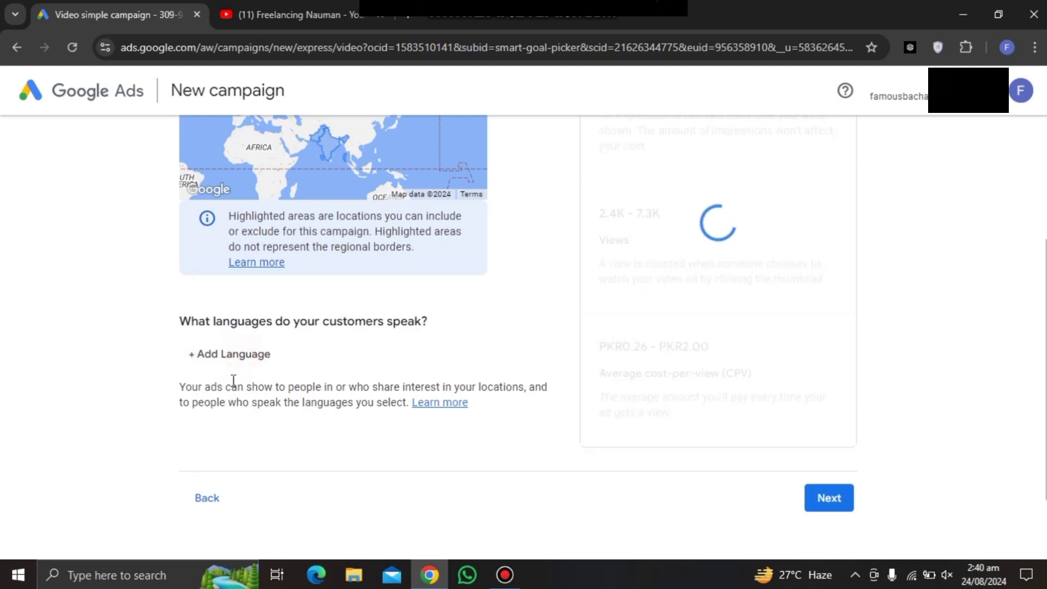
left_click(238, 358)
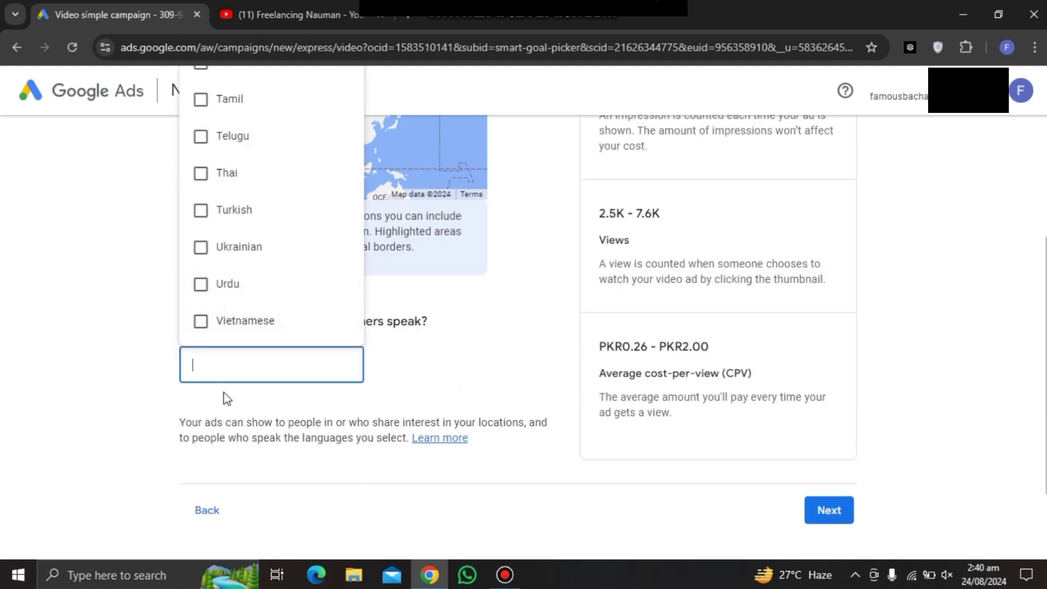
type("urd")
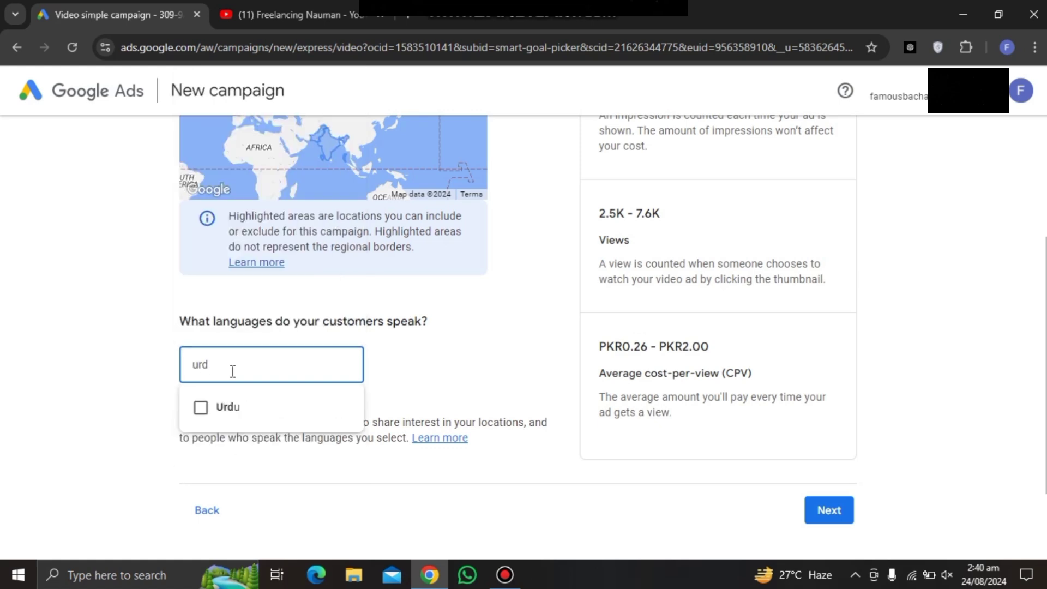
left_click(225, 406)
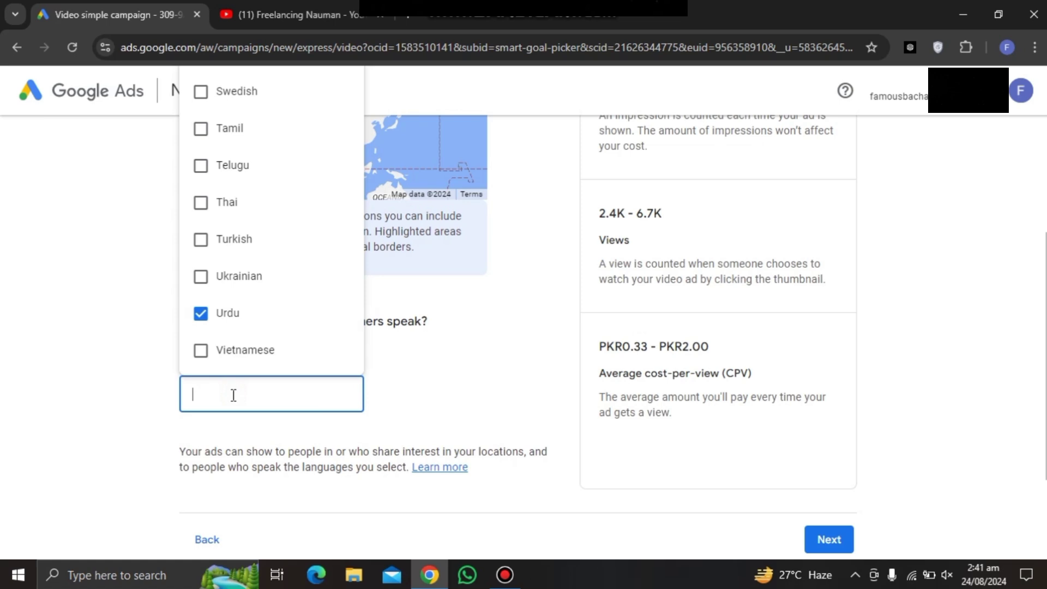
type("hi")
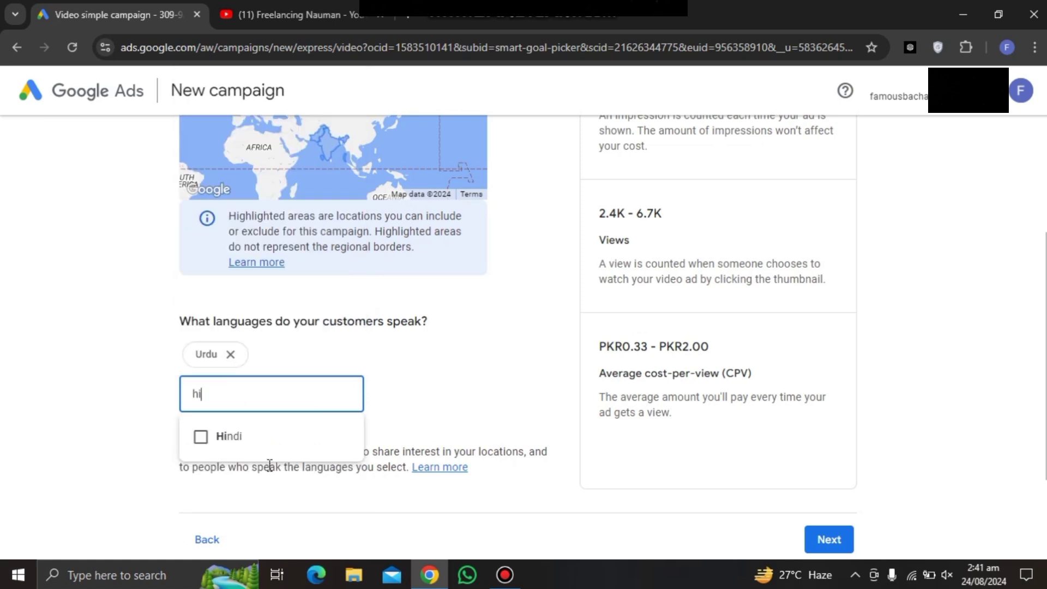
left_click(289, 435)
left_click(478, 371)
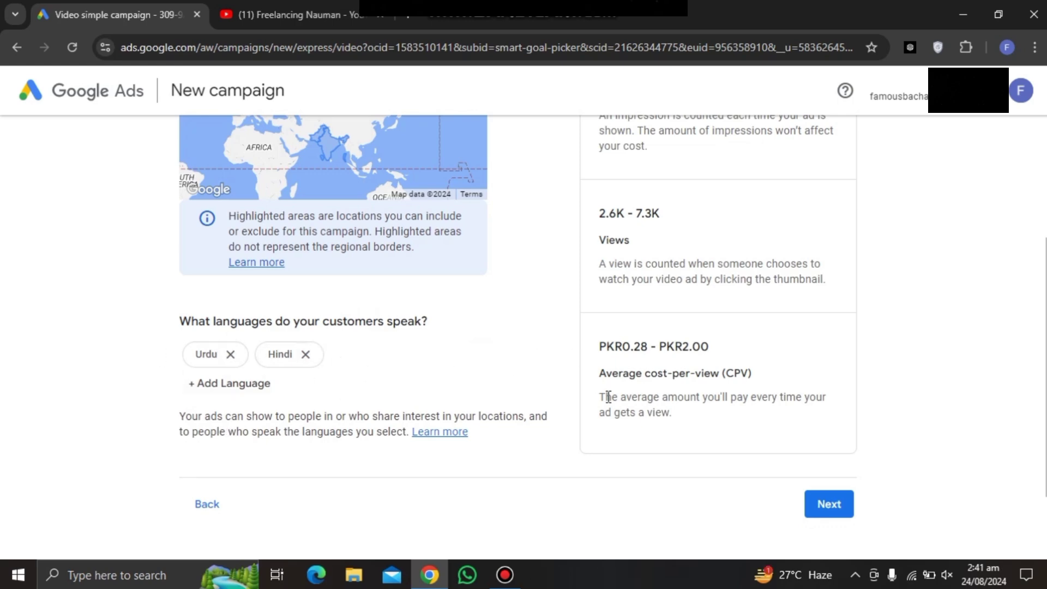
Examine the estimated weekly impressions, views and average cost-per-view for the chosen locations and languages.
scroll(605, 395, "up", 4)
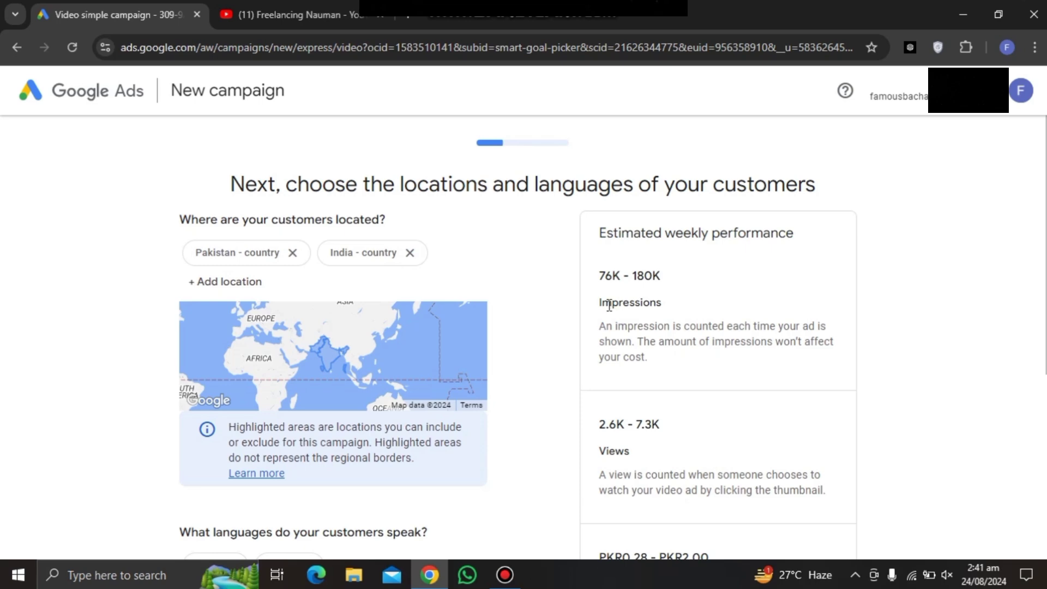
left_click_drag(609, 306, 737, 302)
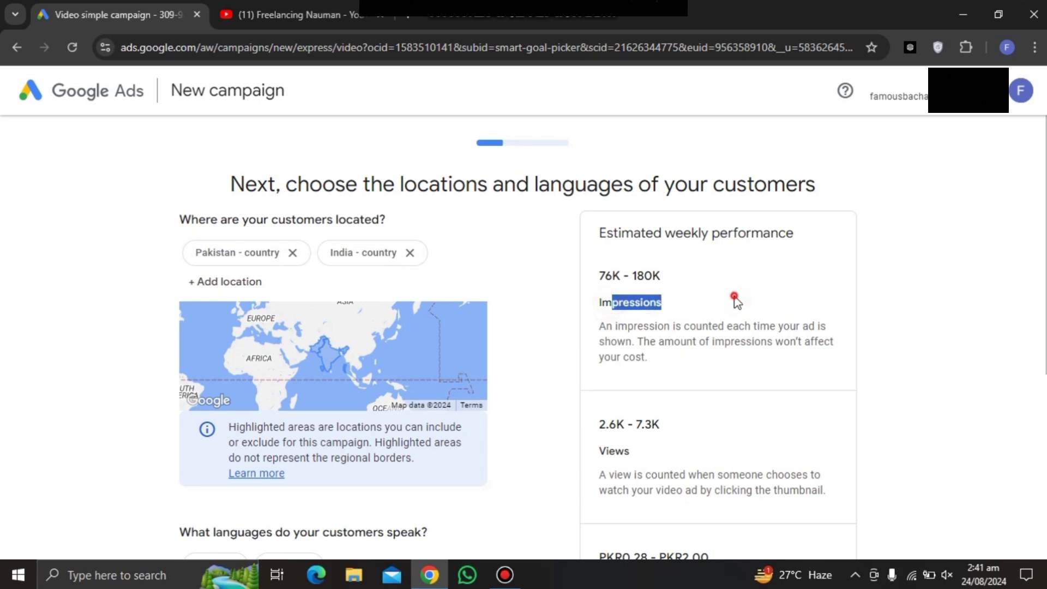
left_click(736, 301)
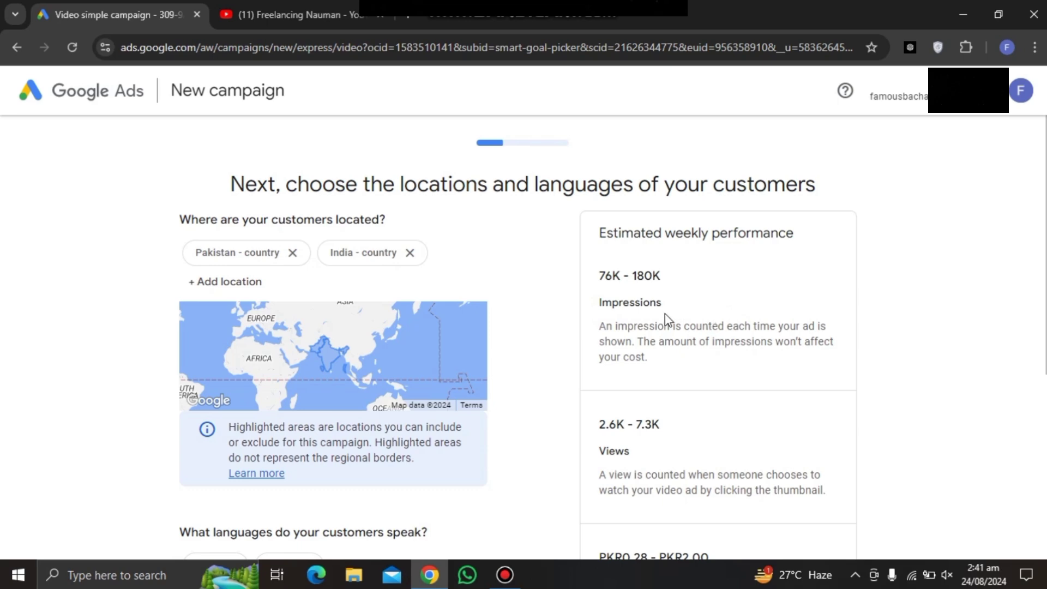
left_click_drag(599, 277, 736, 267)
left_click(734, 268)
scroll(704, 360, "down", 3)
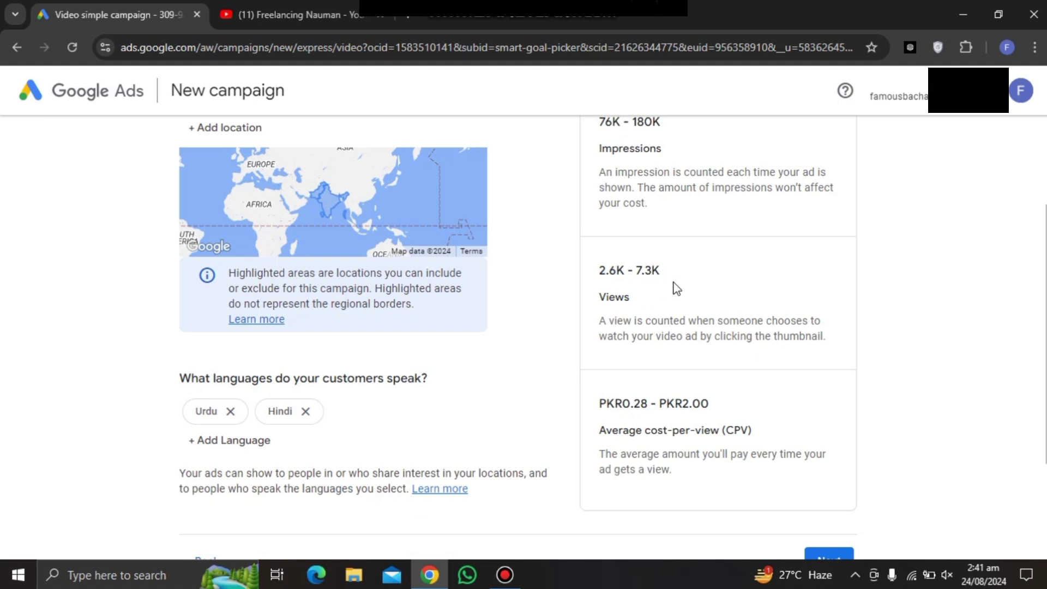
scroll(671, 365, "down", 3)
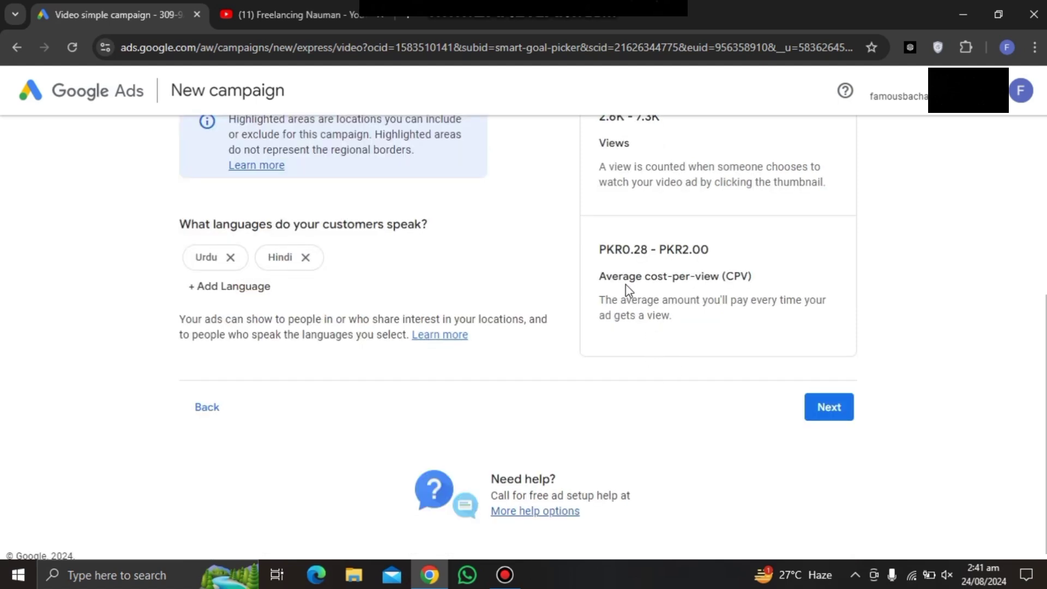
left_click(608, 246)
left_click_drag(608, 245, 747, 296)
left_click(735, 302)
left_click_drag(630, 251, 691, 252)
left_click(738, 259)
left_click(787, 236)
Continue to the demographics, exclude customers of unknown gender, and keep only the age groups 18 - 24 and 25 - 34.
left_click(841, 413)
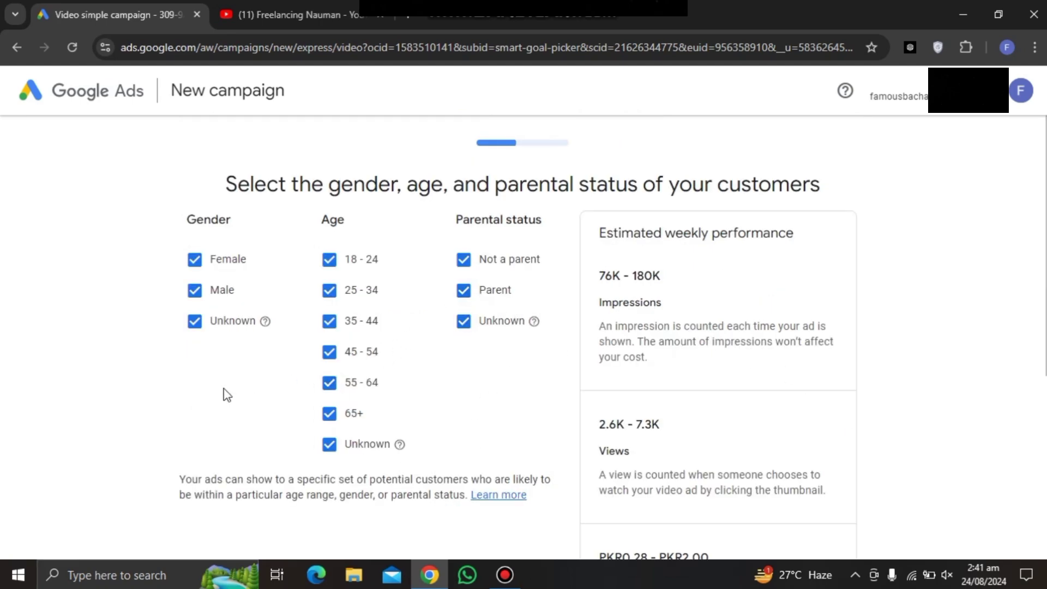
left_click(198, 324)
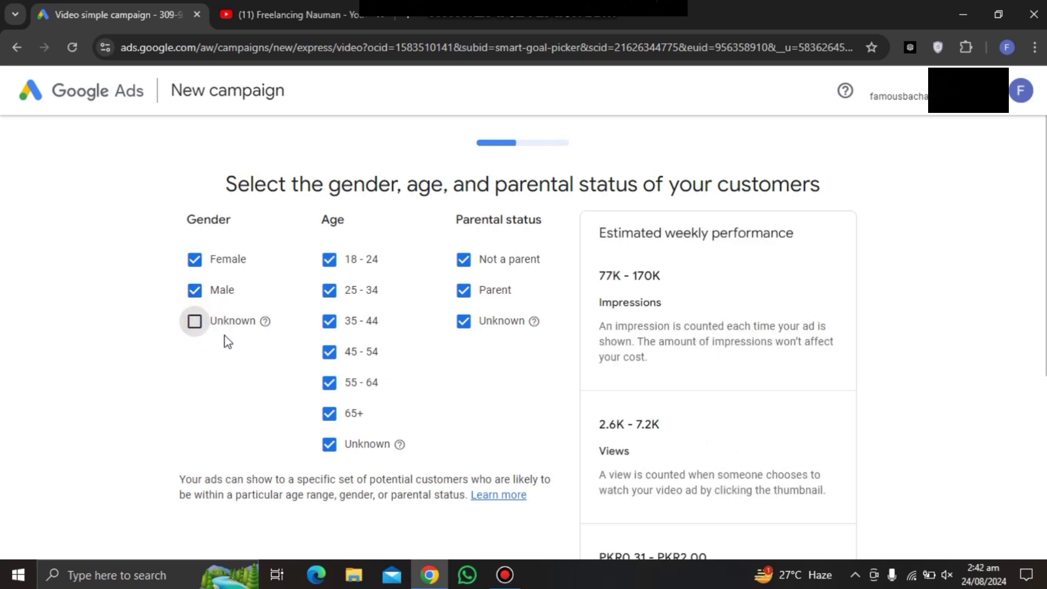
left_click_drag(327, 221, 384, 222)
left_click(388, 223)
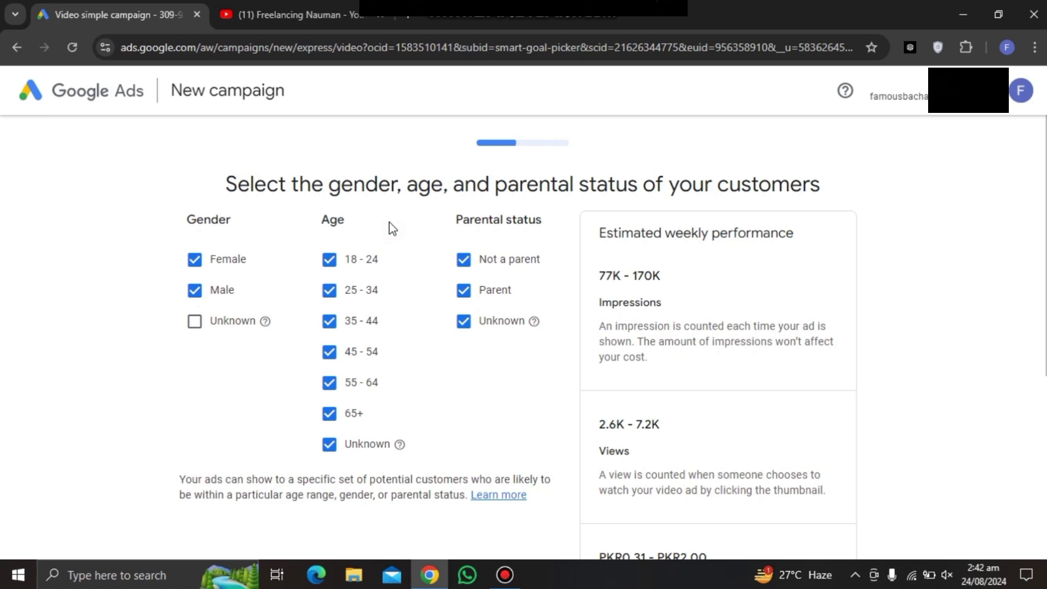
left_click(330, 446)
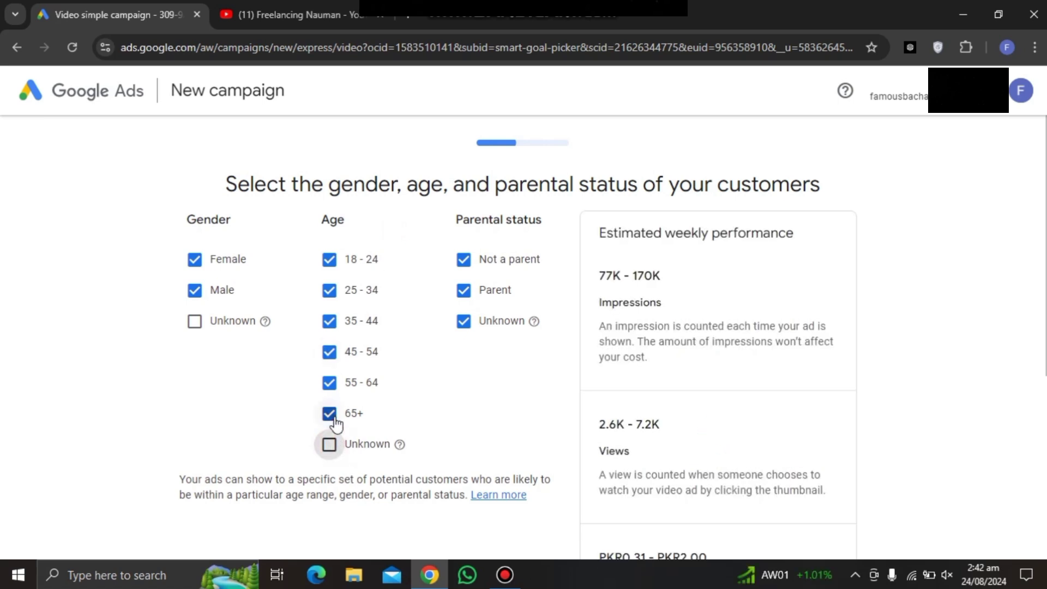
left_click(333, 416)
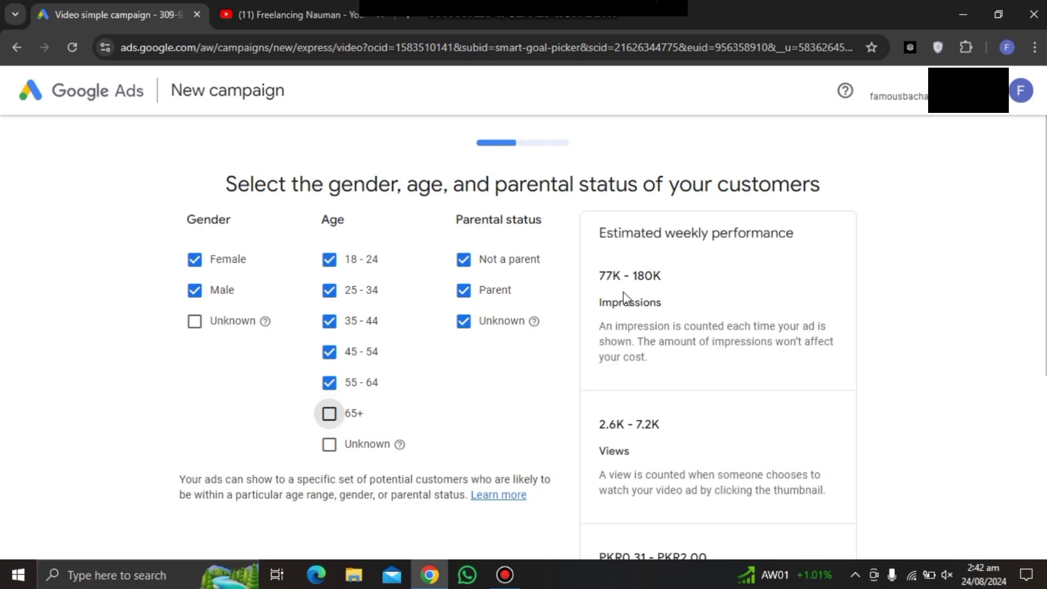
left_click(330, 383)
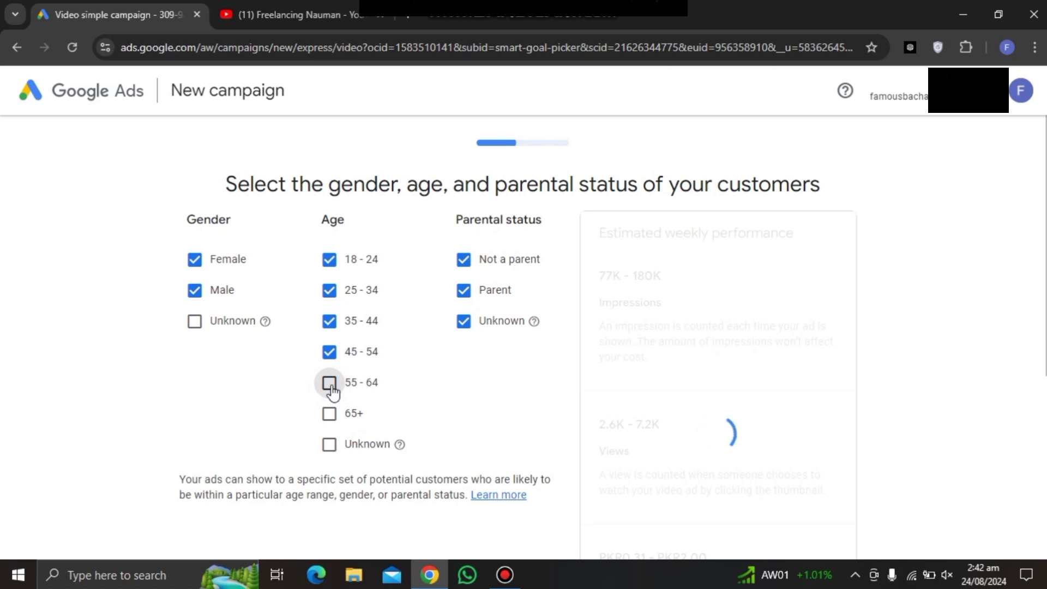
left_click(331, 358)
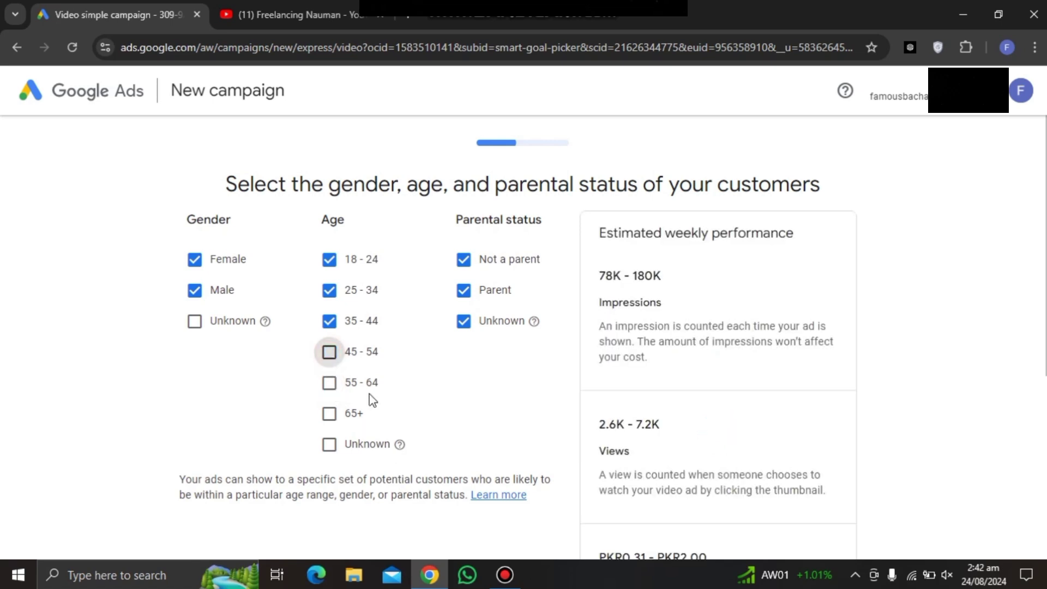
left_click(328, 326)
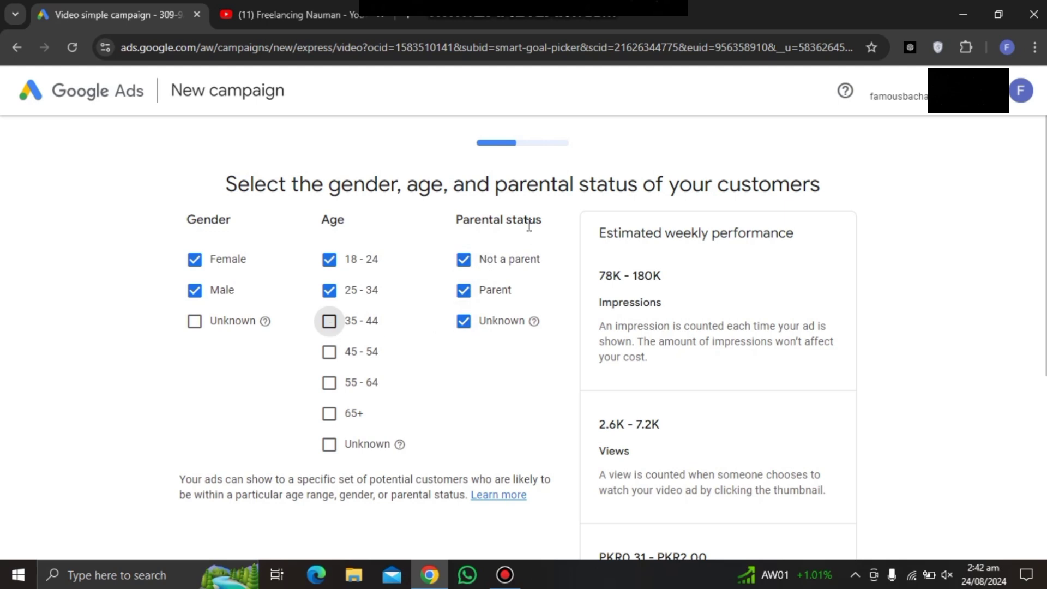
left_click(485, 367)
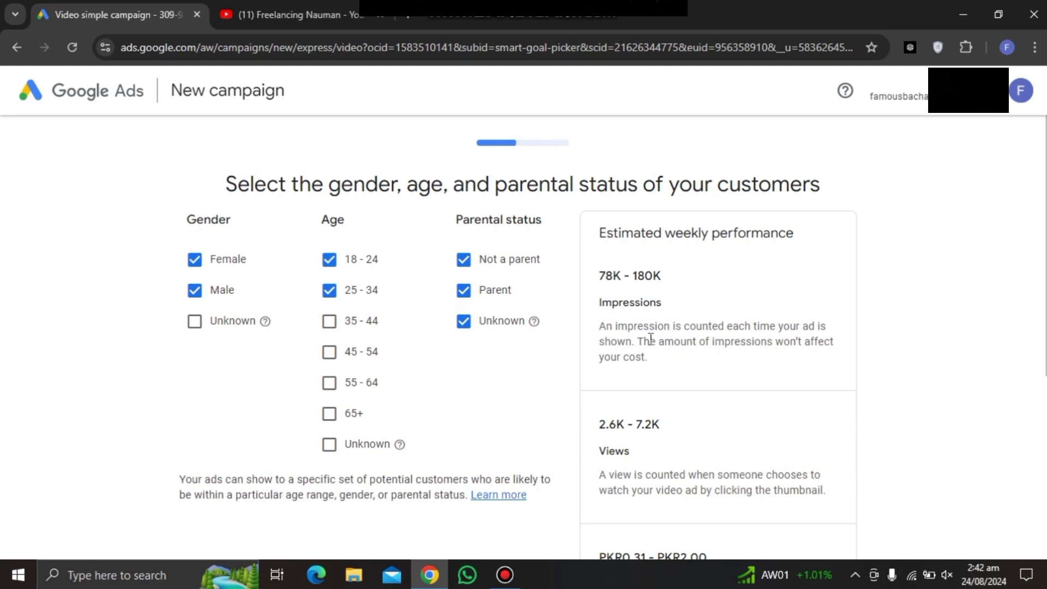
Accept the demographics, keep interests as broad as possible, and proceed to the campaign's budget settings.
scroll(654, 333, "down", 4)
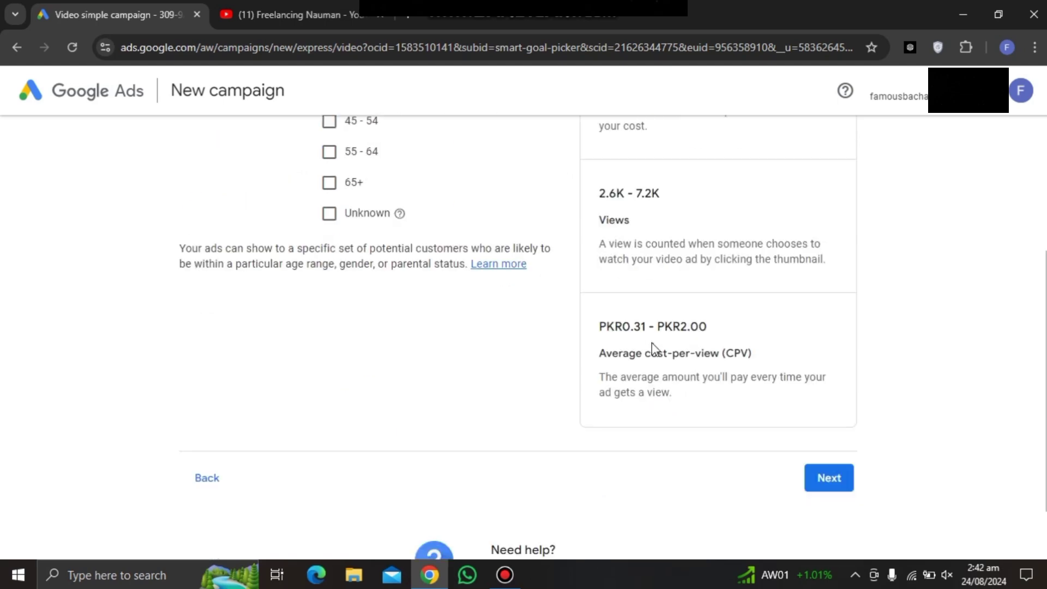
left_click(832, 479)
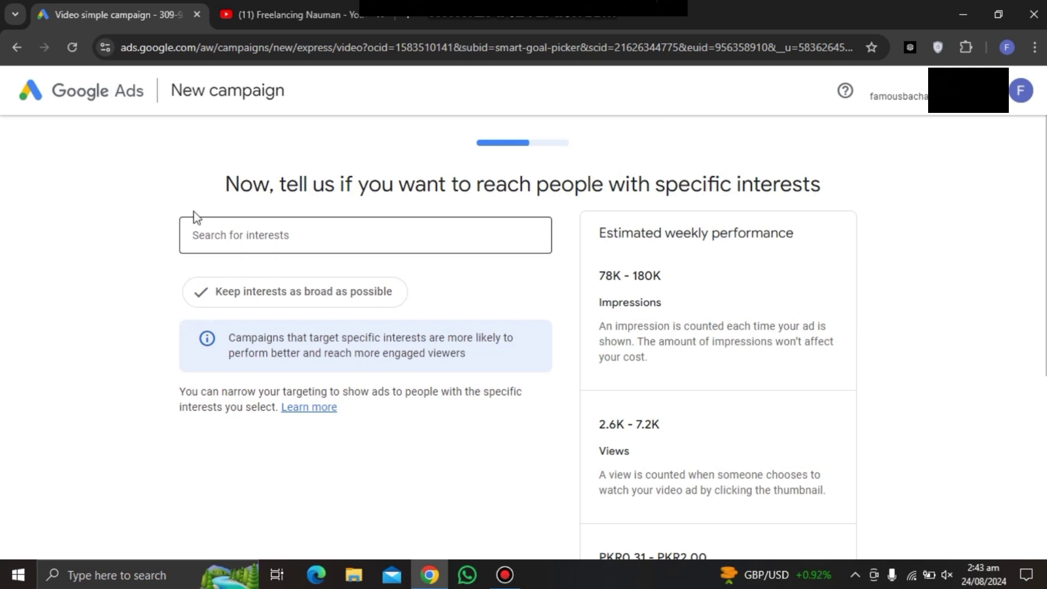
left_click_drag(226, 184, 253, 185)
left_click(906, 265)
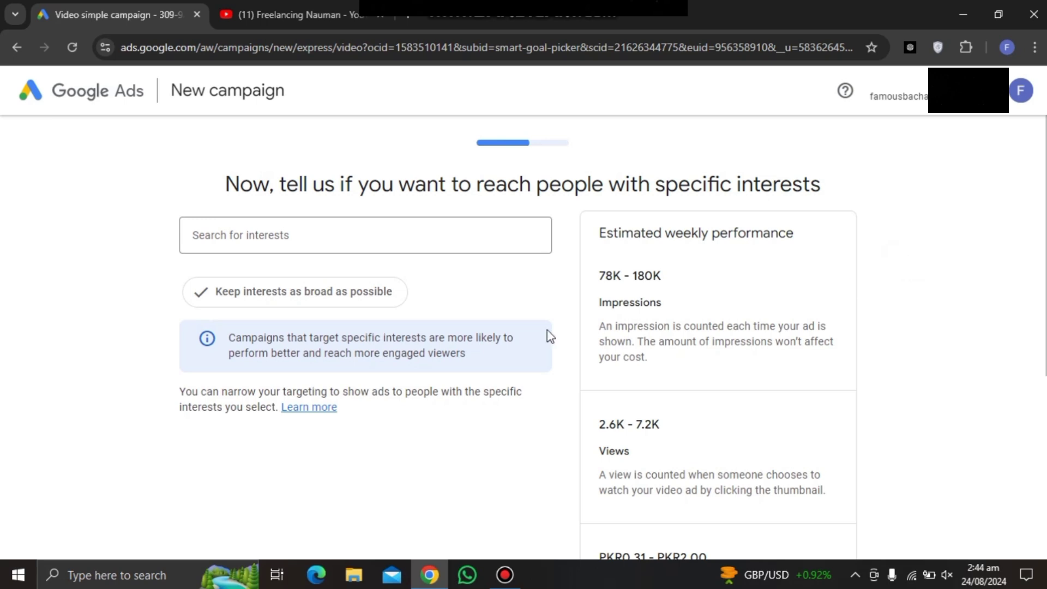
scroll(665, 395, "down", 4)
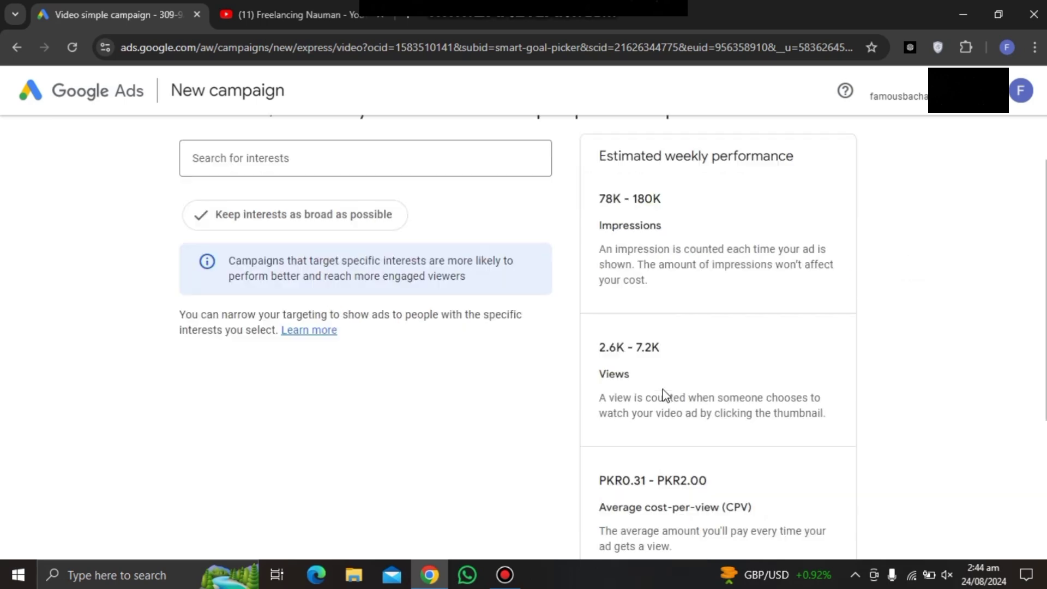
left_click(817, 485)
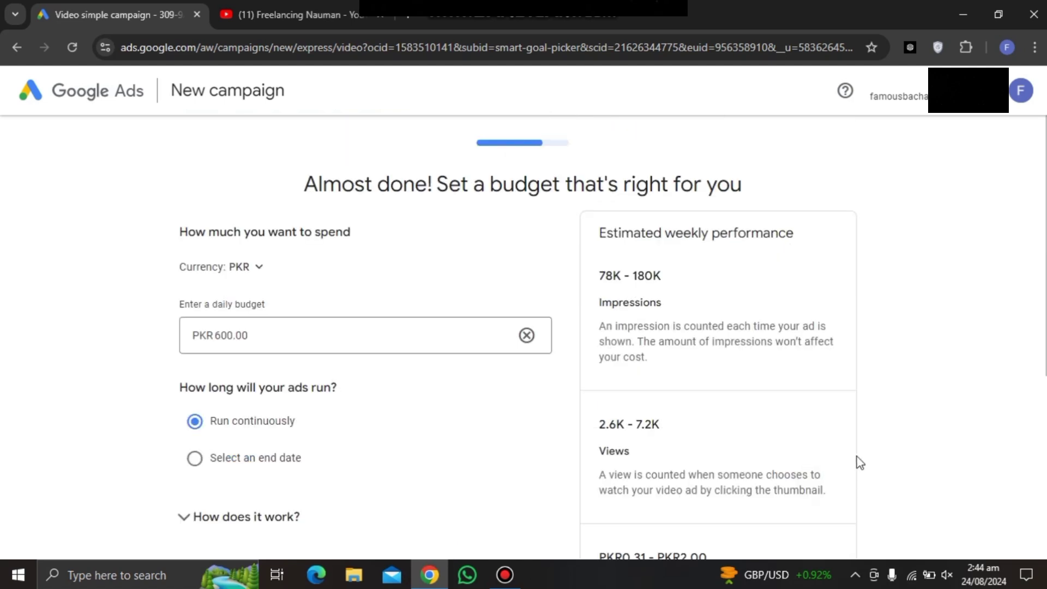
left_click(303, 191)
left_click_drag(303, 190, 748, 194)
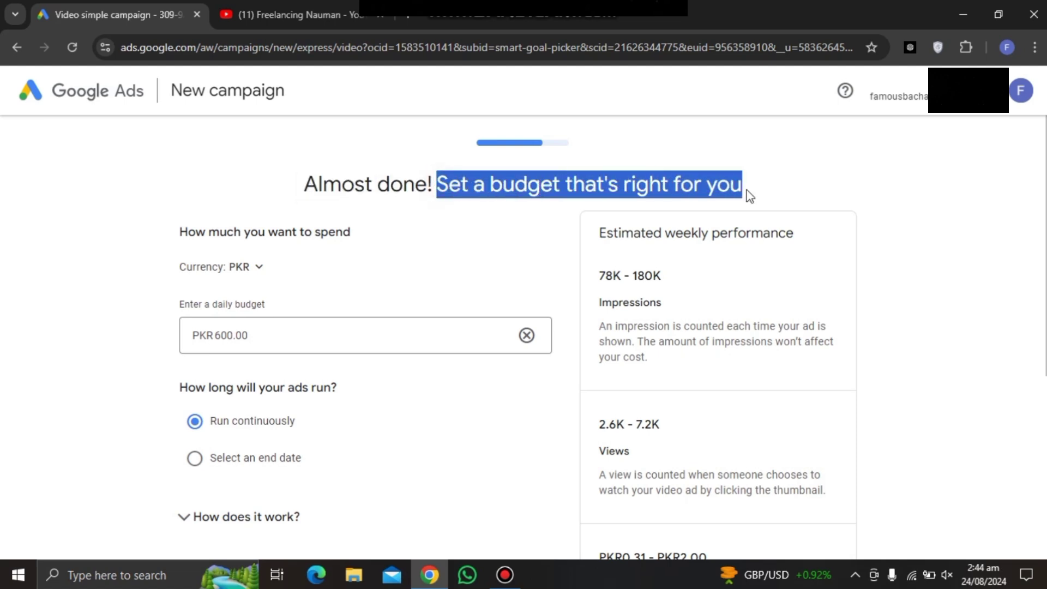
Try a daily budget of PKR 10,000 and check the campaign's estimated weekly performance.
left_click(959, 244)
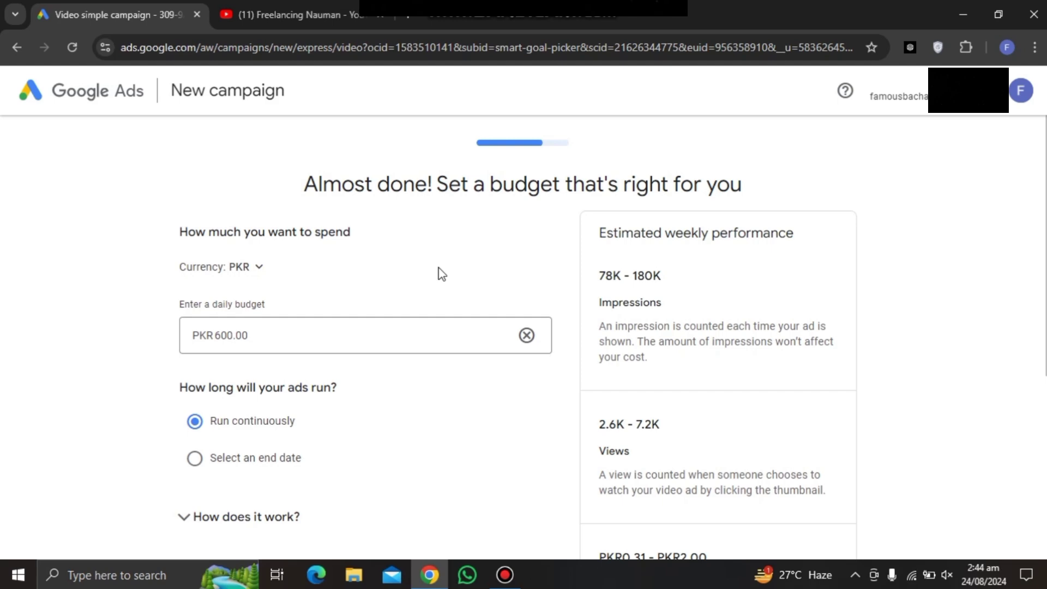
scroll(447, 270, "down", 1)
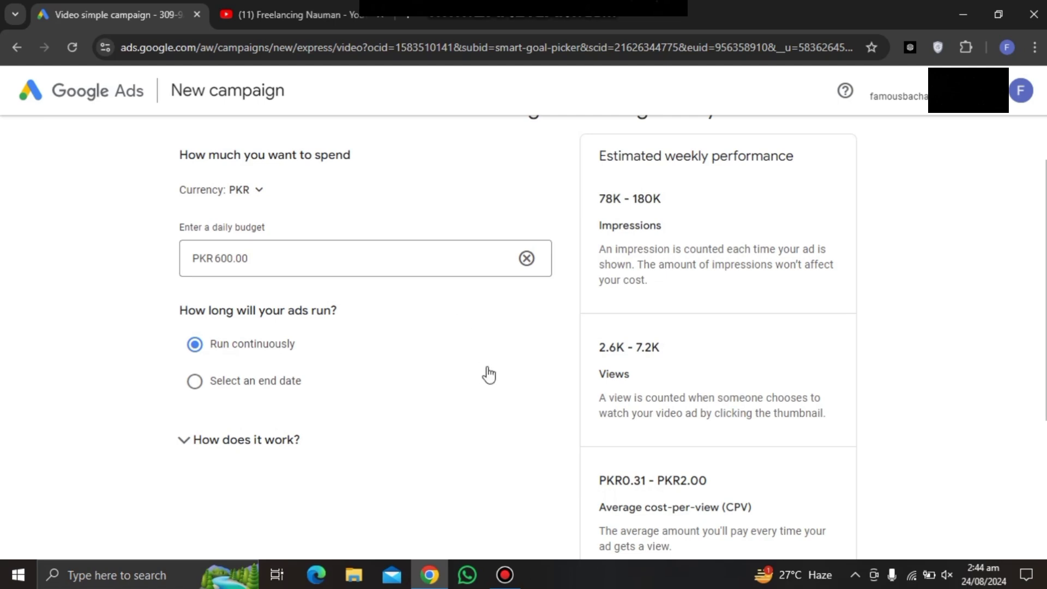
left_click(294, 258)
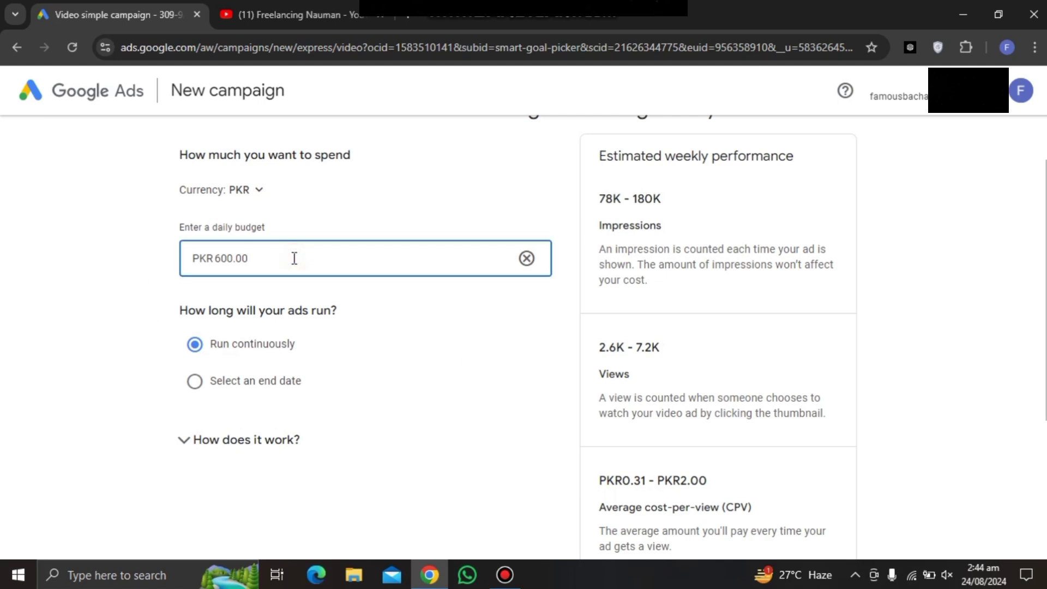
key("BackSpace")
key("BackSpace")
key("BackSpace")
key("BackSpace")
key("BackSpace")
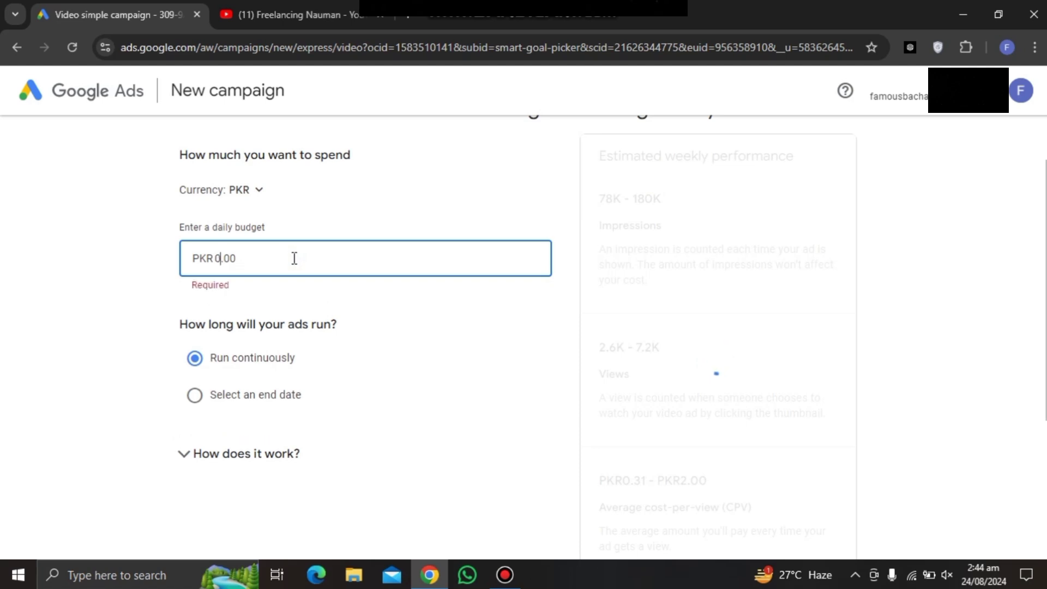
type("100000.00")
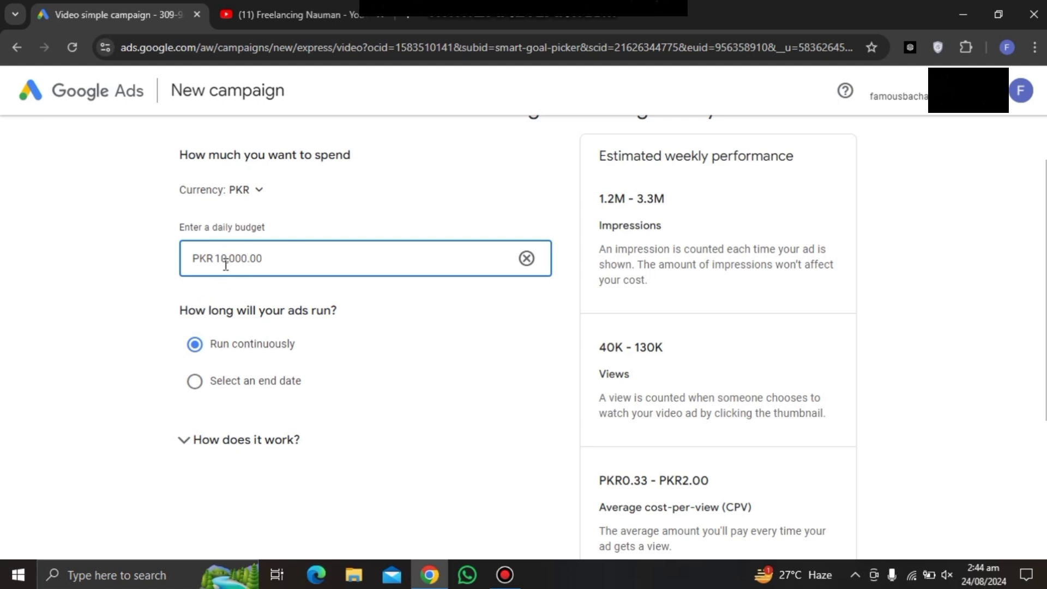
left_click_drag(600, 224, 713, 229)
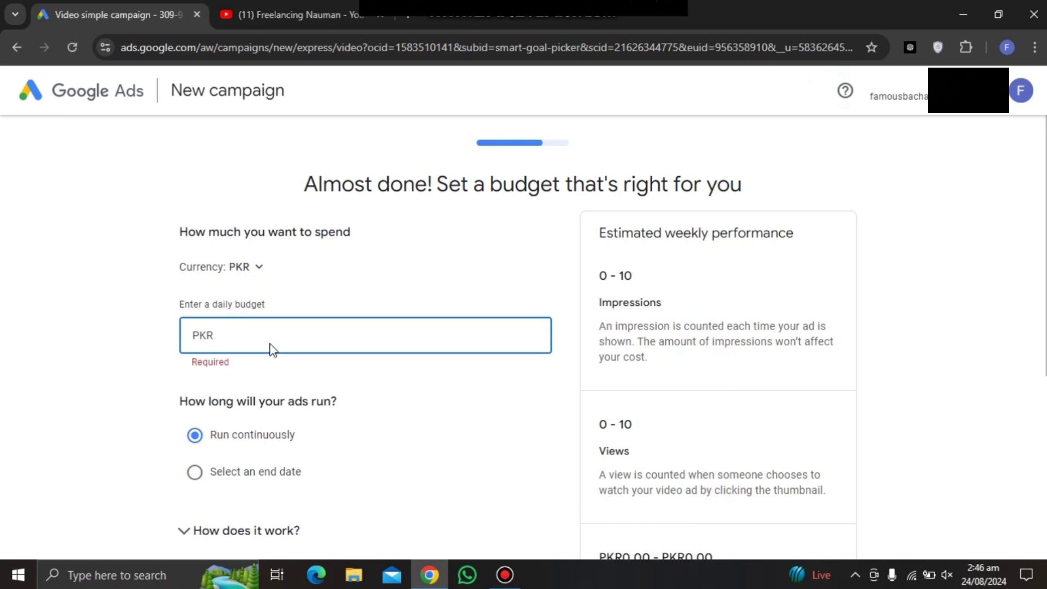
Set the daily budget to PKR 600 and keep the ads running continuously.
type("600")
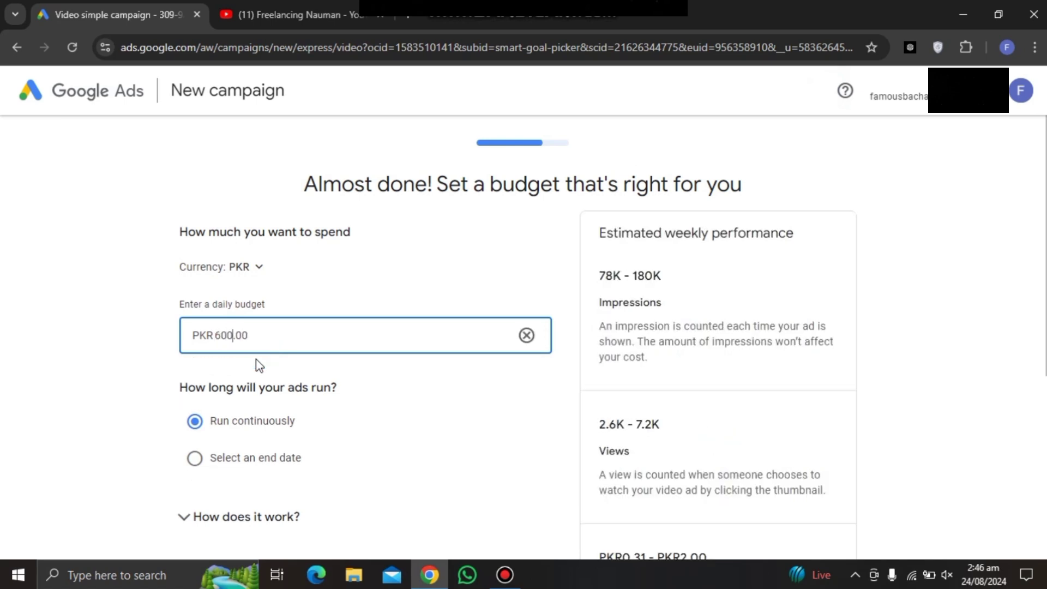
scroll(345, 423, "down", 3)
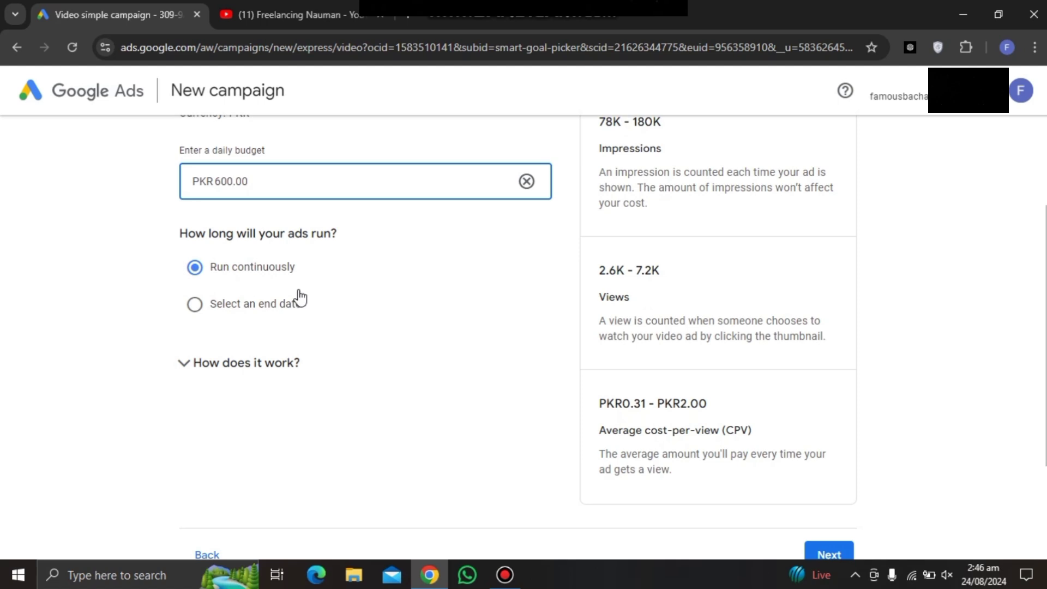
left_click(195, 305)
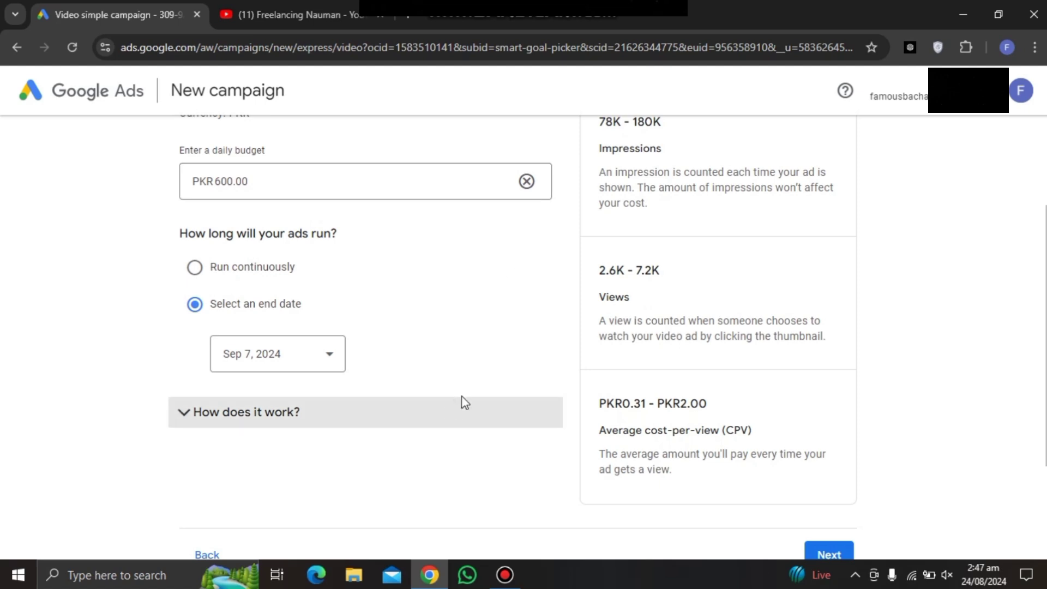
scroll(491, 425, "down", 3)
scroll(436, 338, "up", 4)
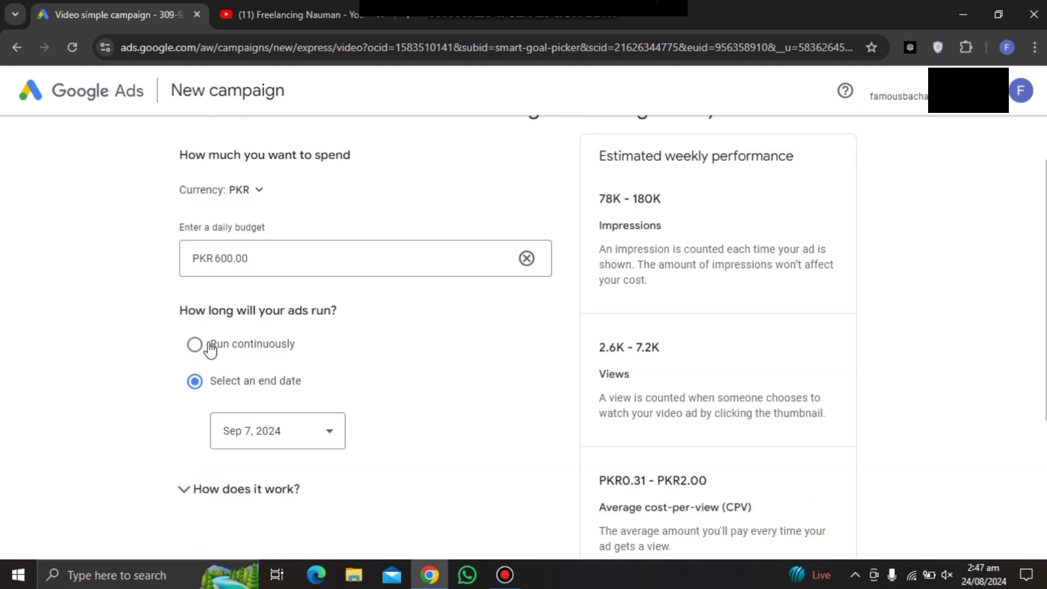
left_click(203, 348)
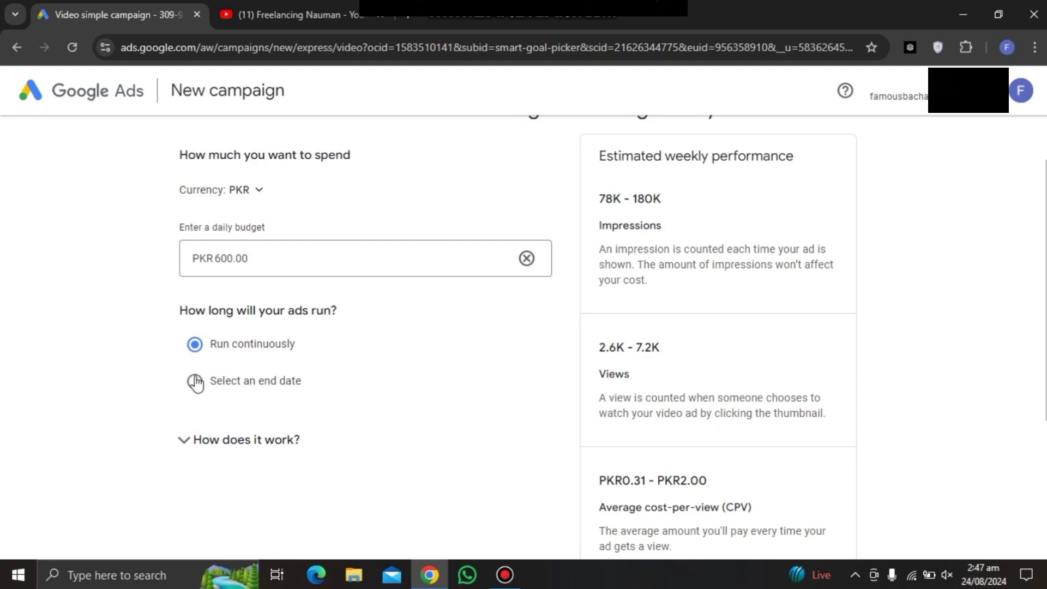
Accept the budget settings, review the campaign summary, and proceed to the billing setup.
scroll(349, 406, "down", 3)
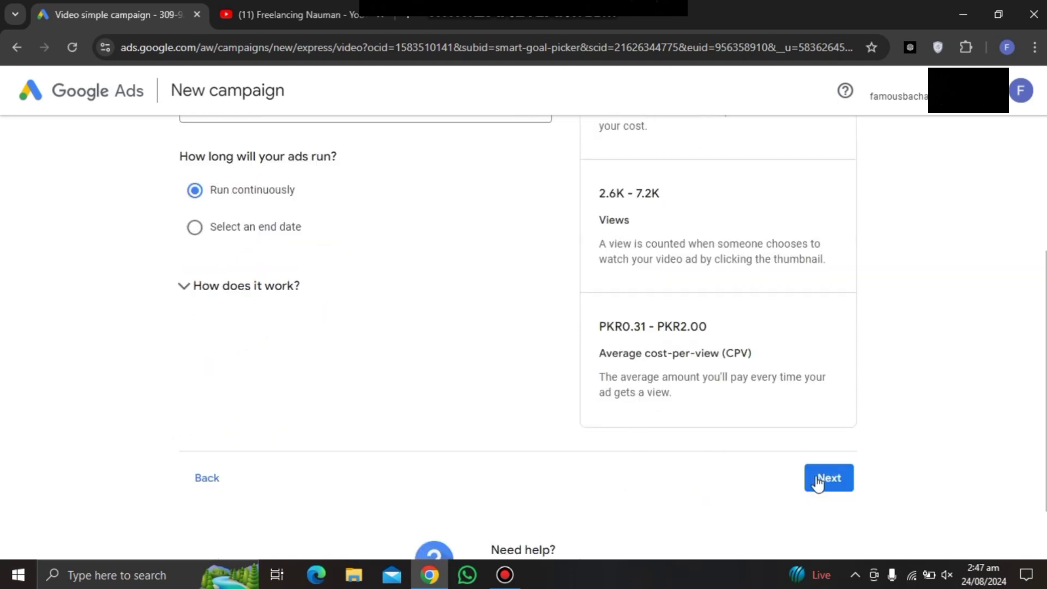
left_click(819, 480)
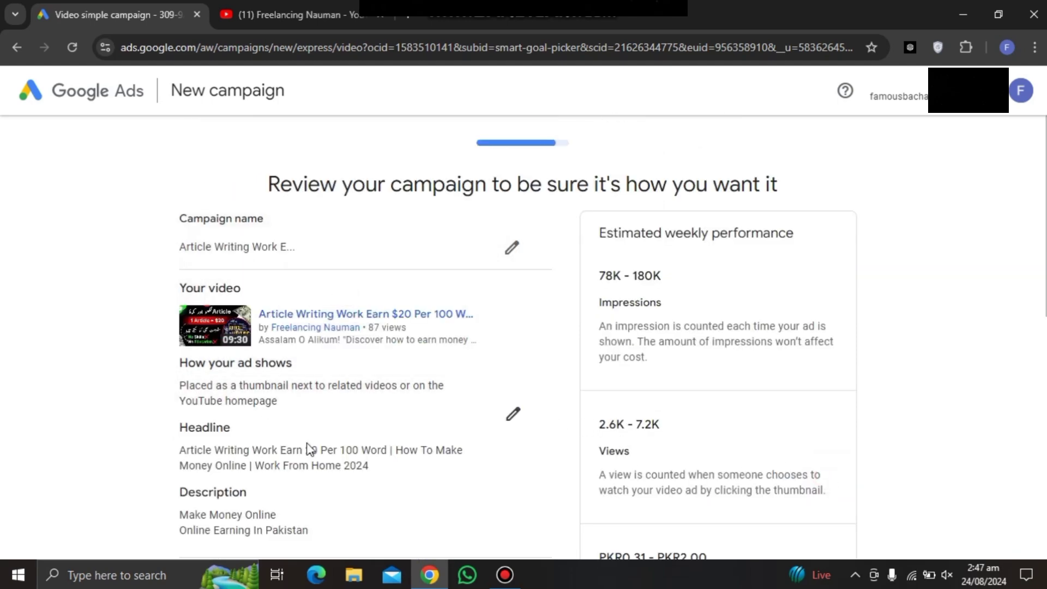
left_click_drag(269, 186, 480, 185)
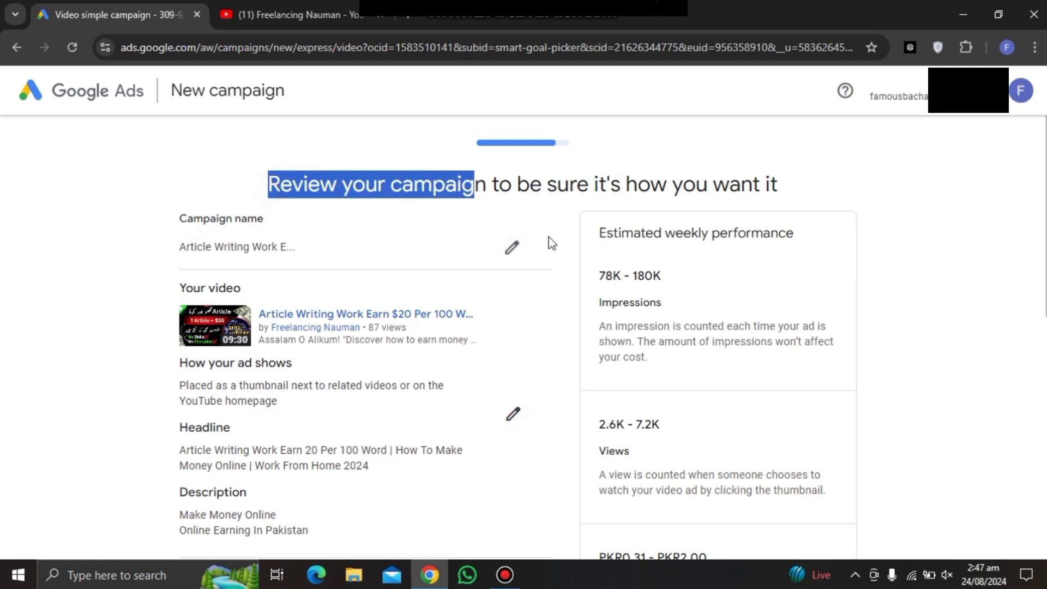
left_click(553, 254)
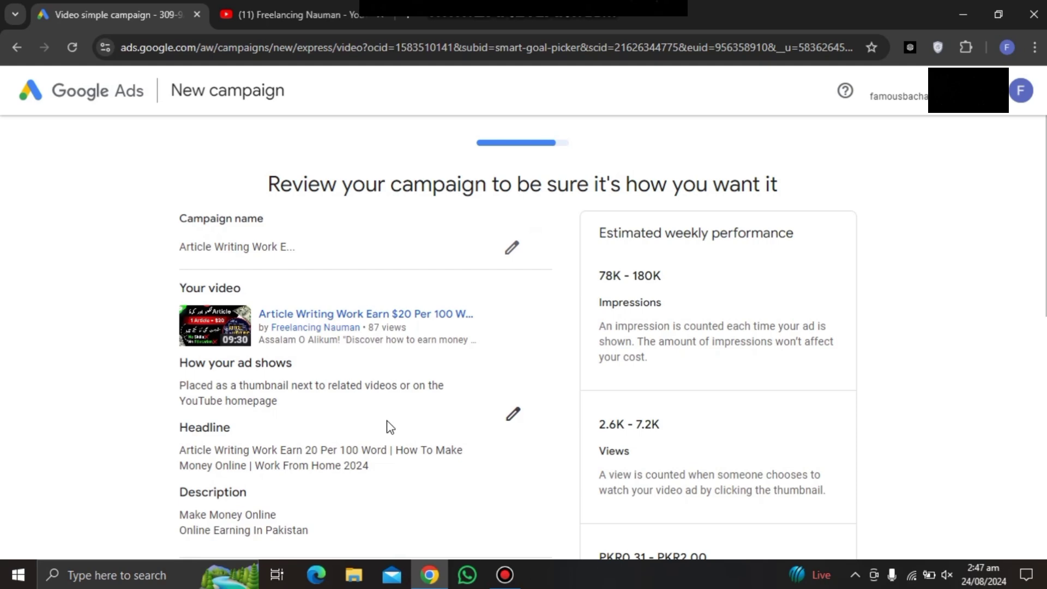
scroll(518, 469, "down", 4)
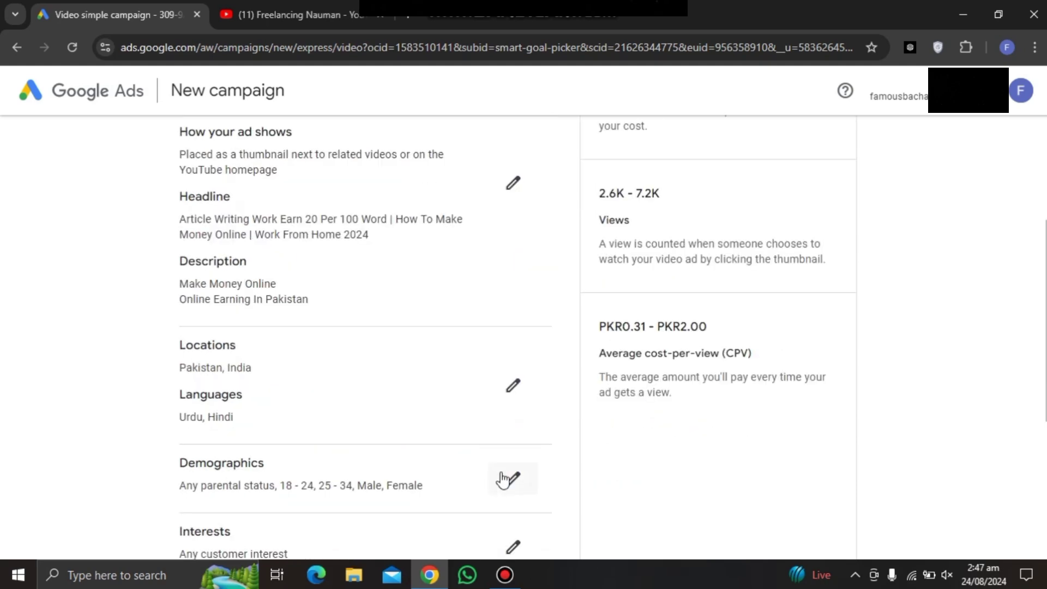
scroll(440, 419, "down", 5)
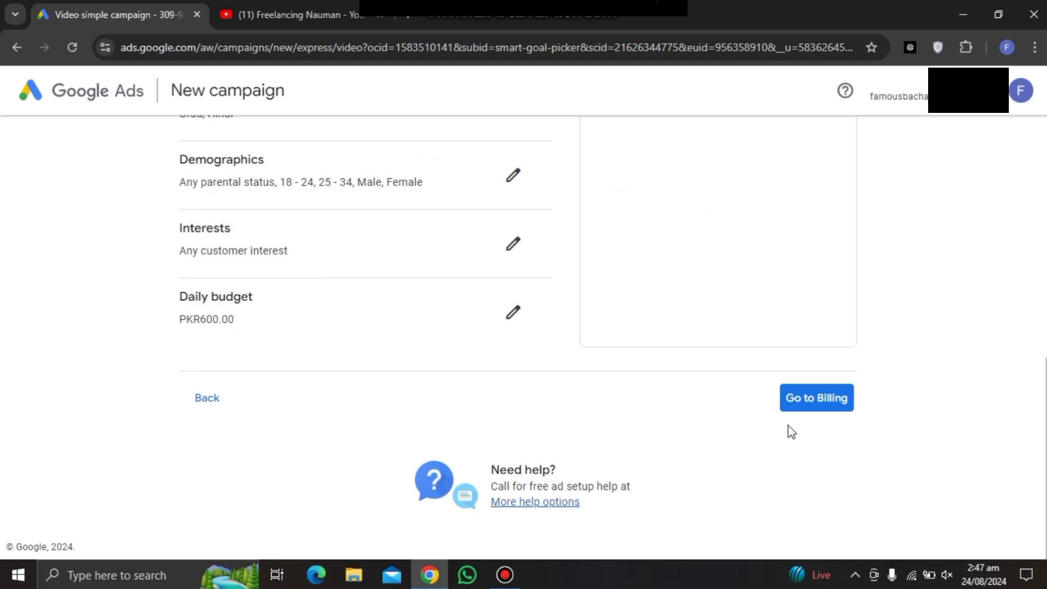
left_click(825, 400)
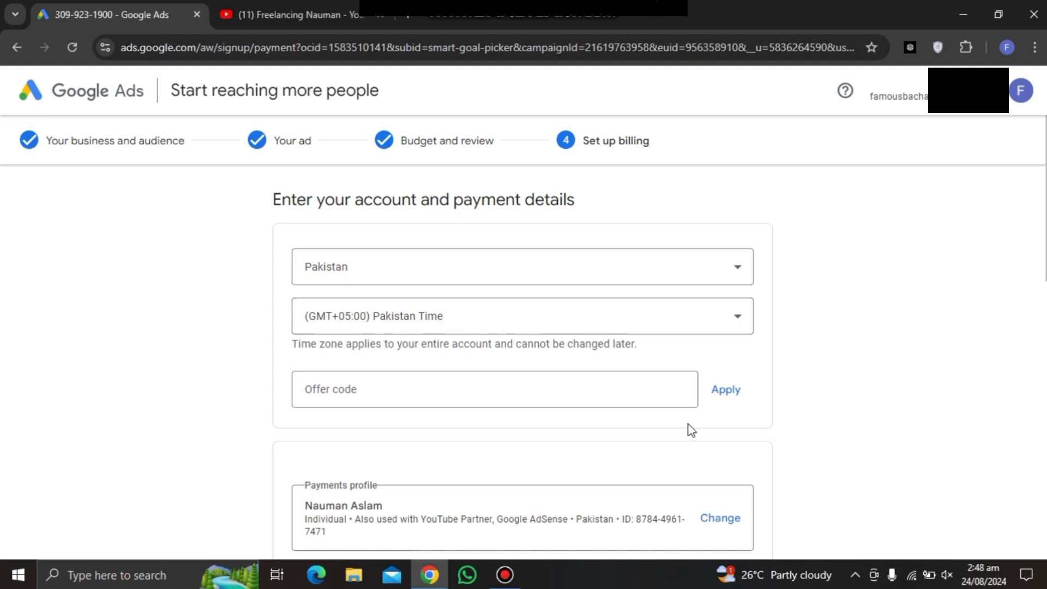
Examine the account and payment details and the credit or debit card form, leaving without adding a card.
scroll(600, 453, "down", 3)
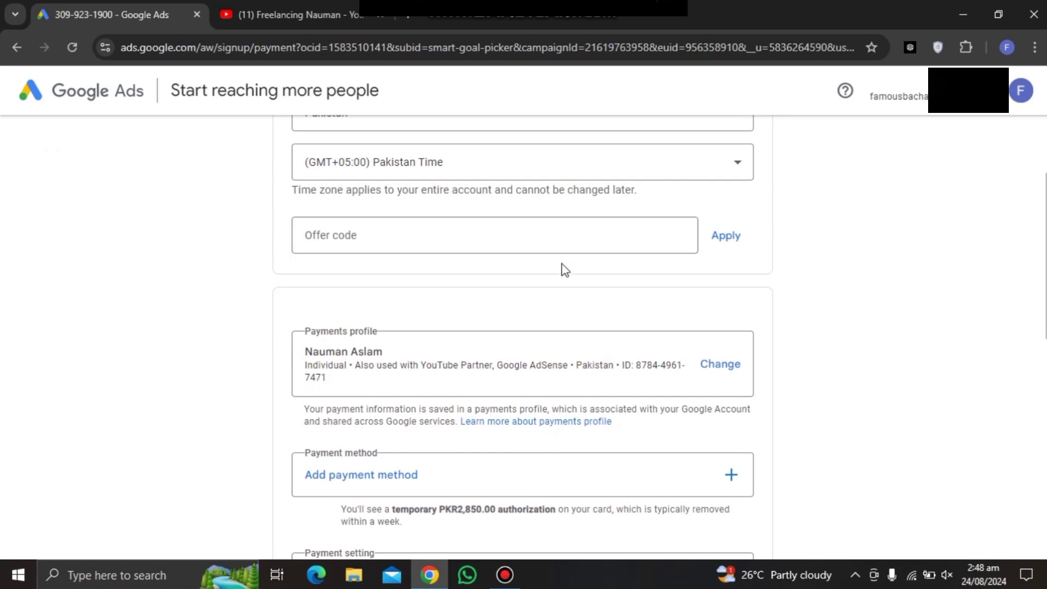
scroll(569, 283, "down", 1)
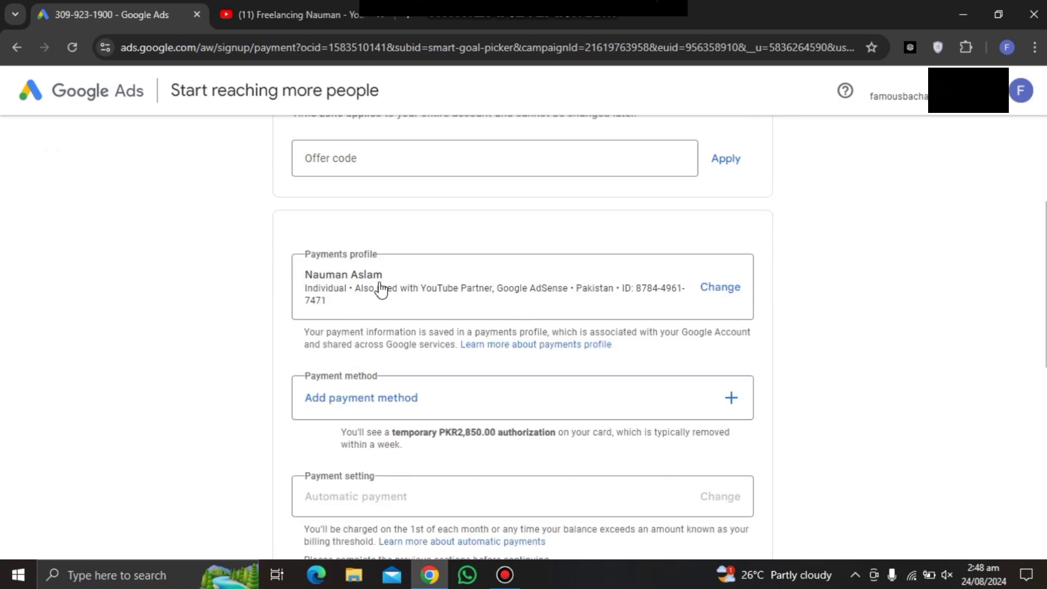
scroll(442, 305, "down", 1)
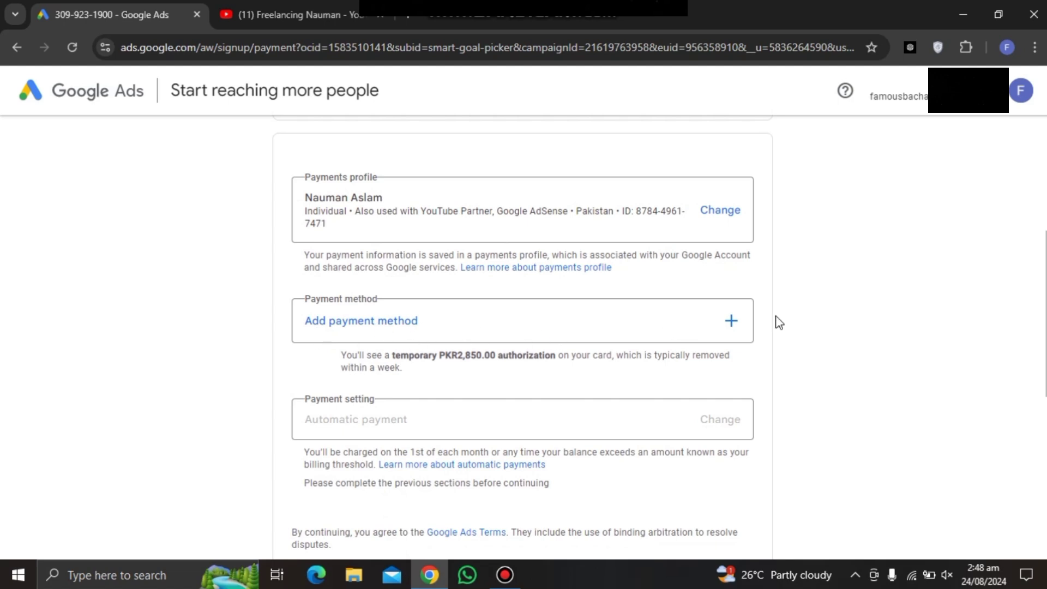
left_click(727, 321)
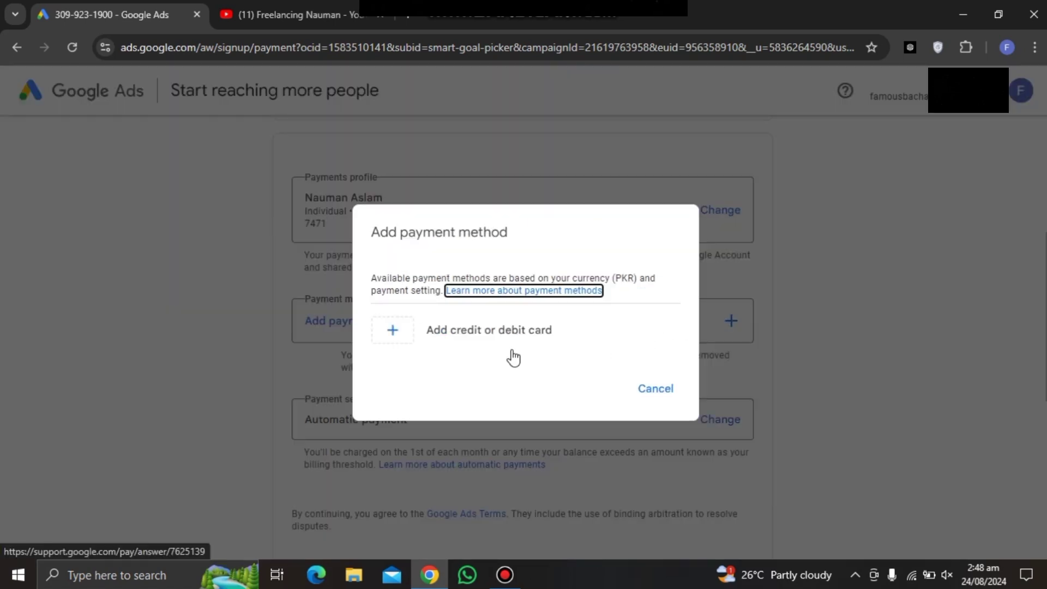
left_click(459, 332)
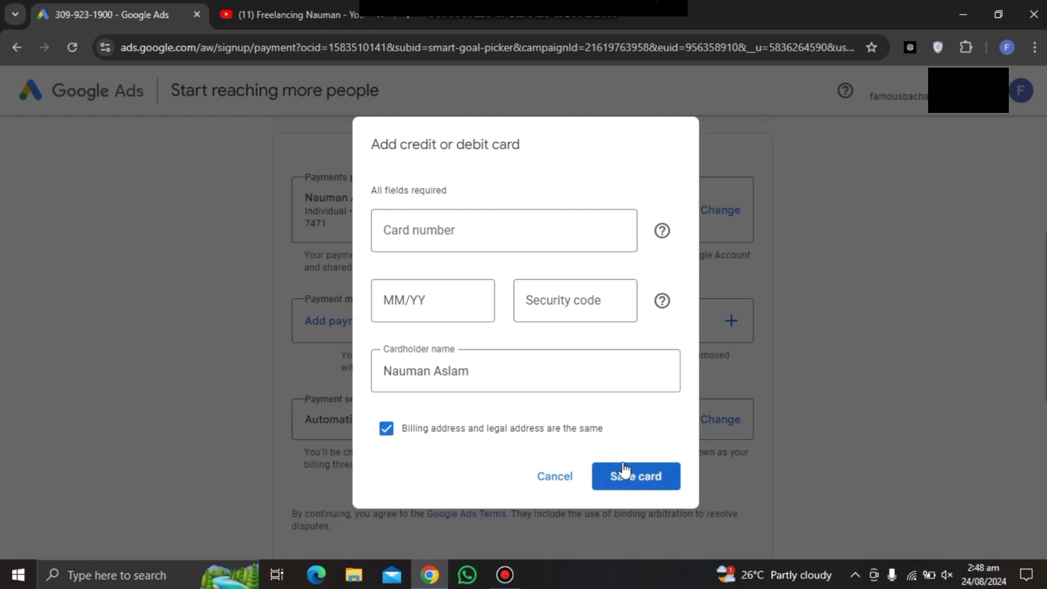
left_click(542, 480)
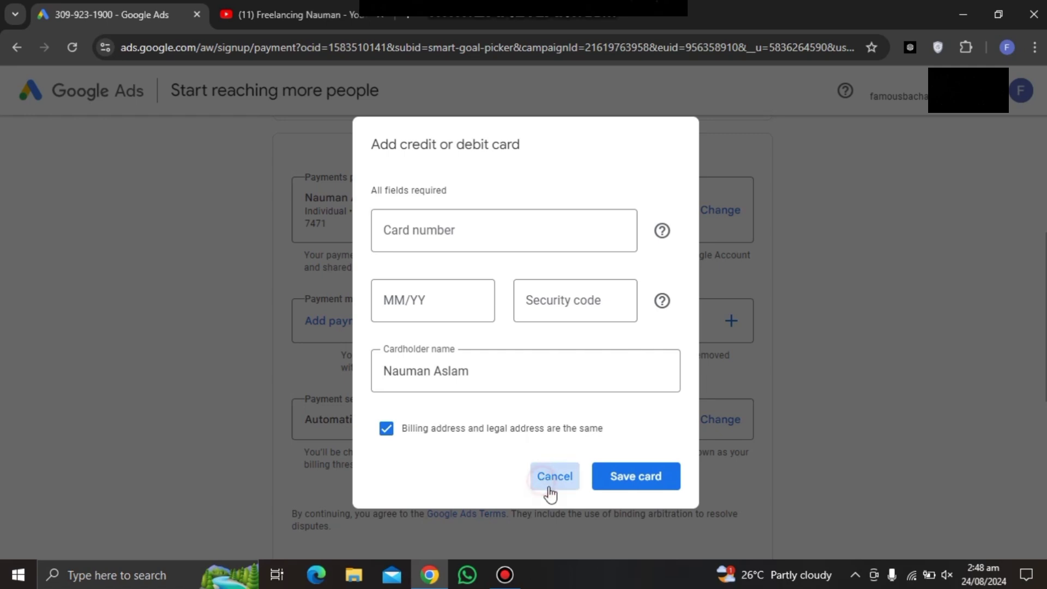
left_click(642, 393)
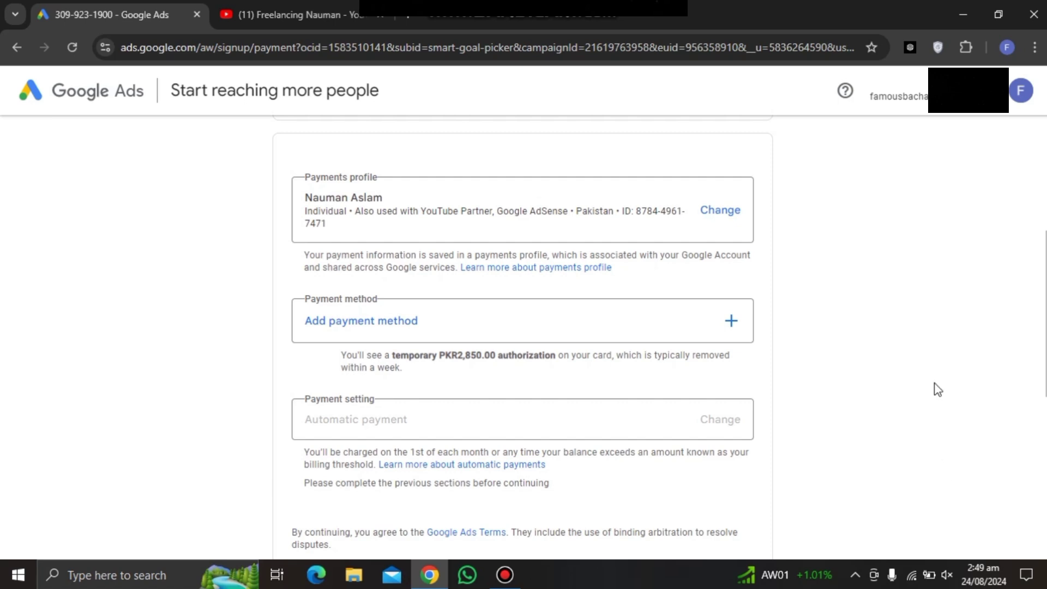
scroll(826, 422, "up", 4)
scroll(826, 422, "up", 2)
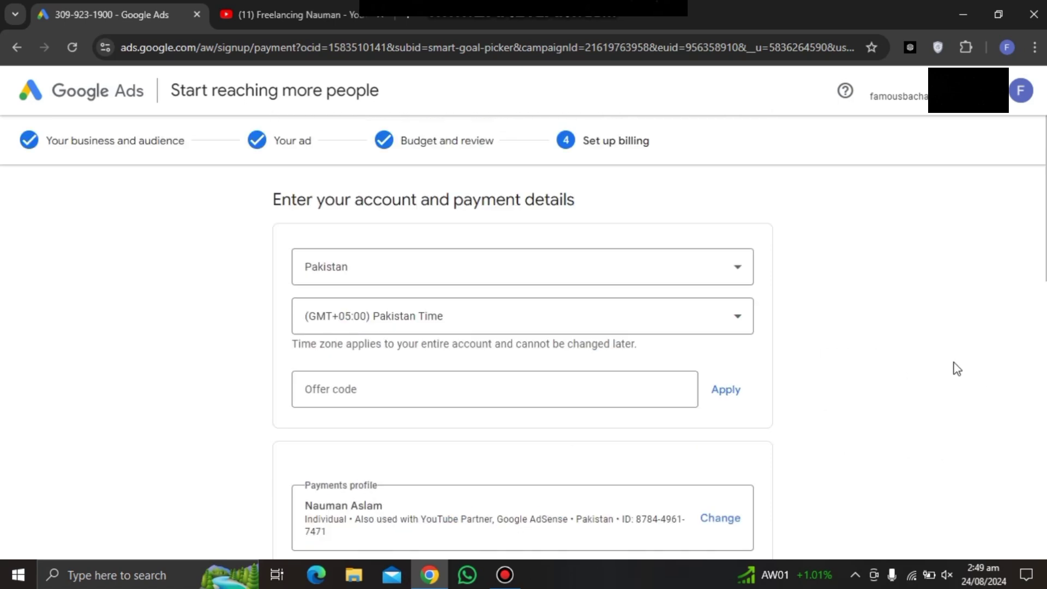
Search Google for upwork in a new tab and open the Upwork website.
left_click(402, 18)
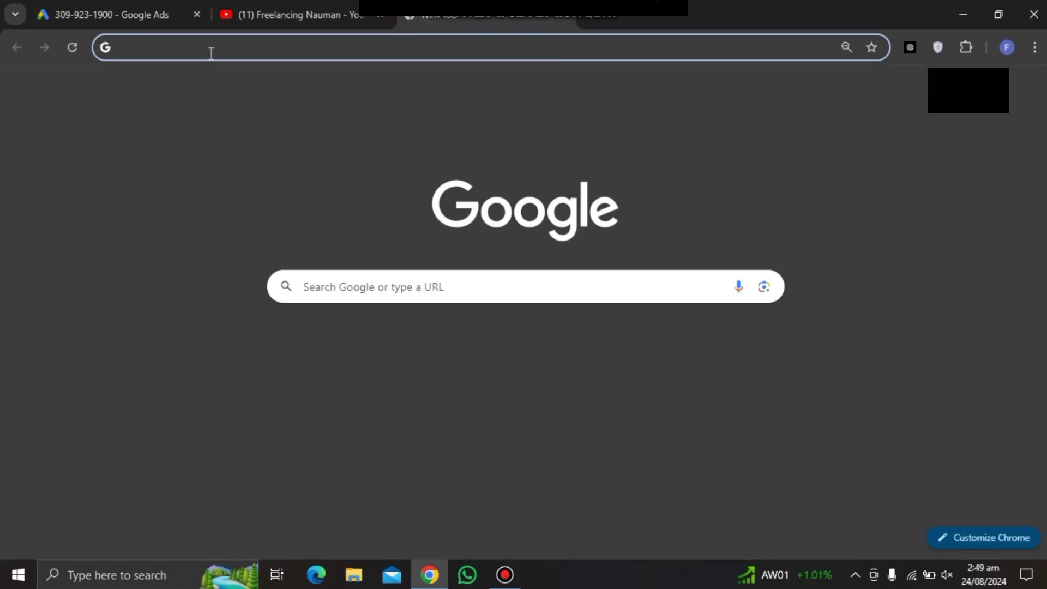
left_click(211, 52)
type("upw")
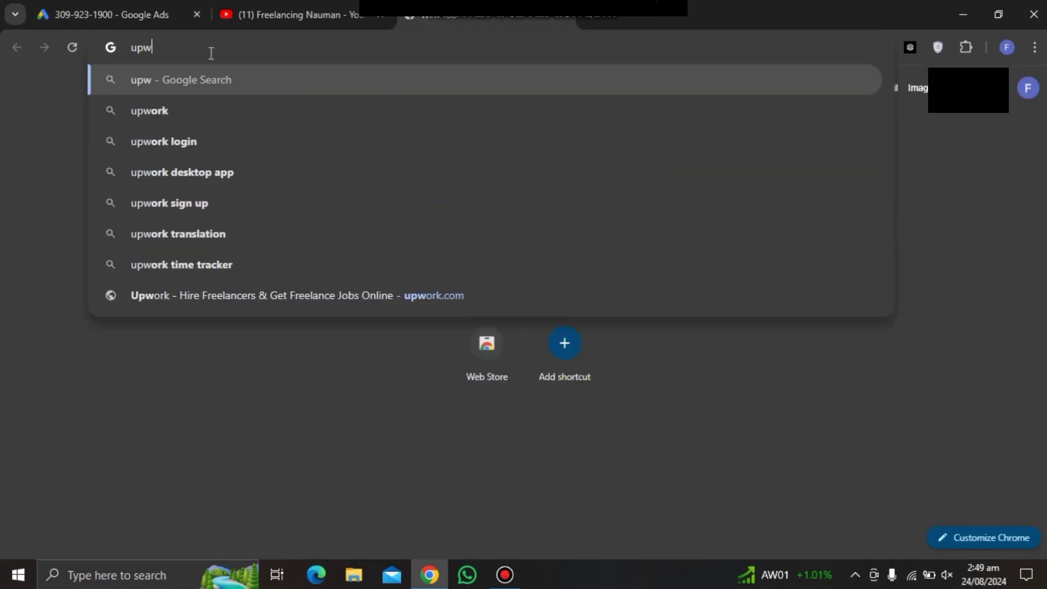
key("Down")
key("Return")
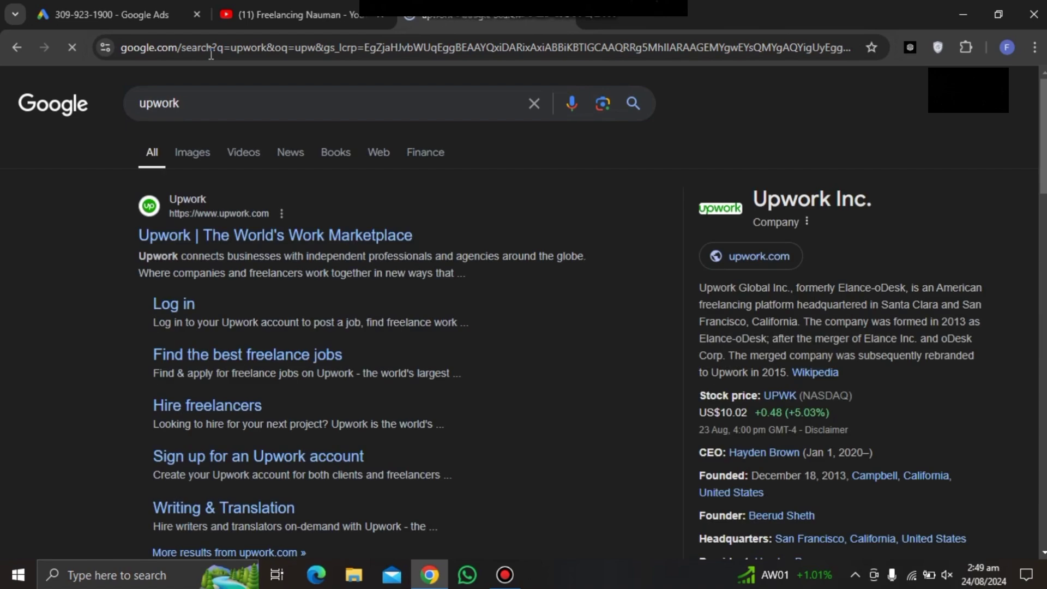
left_click(226, 234)
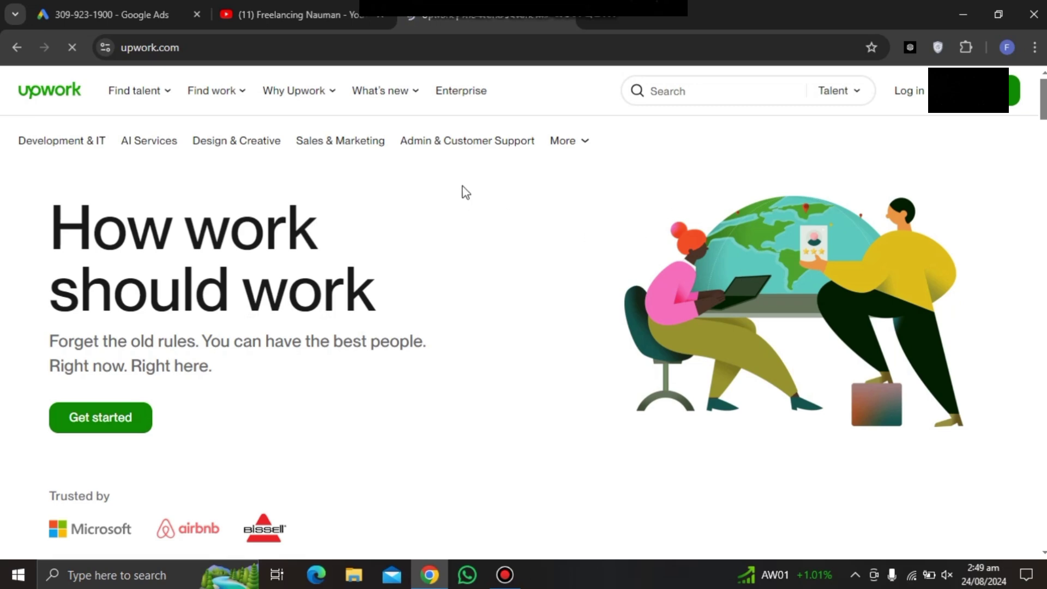
Search Google for worknation in another new tab.
left_click(594, 17)
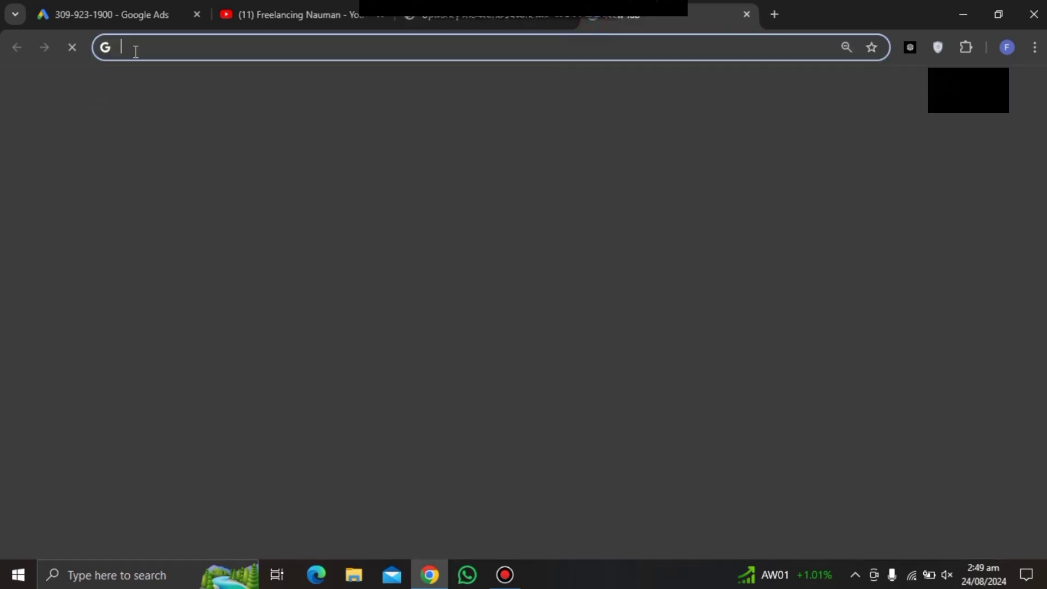
left_click(136, 49)
type("wp")
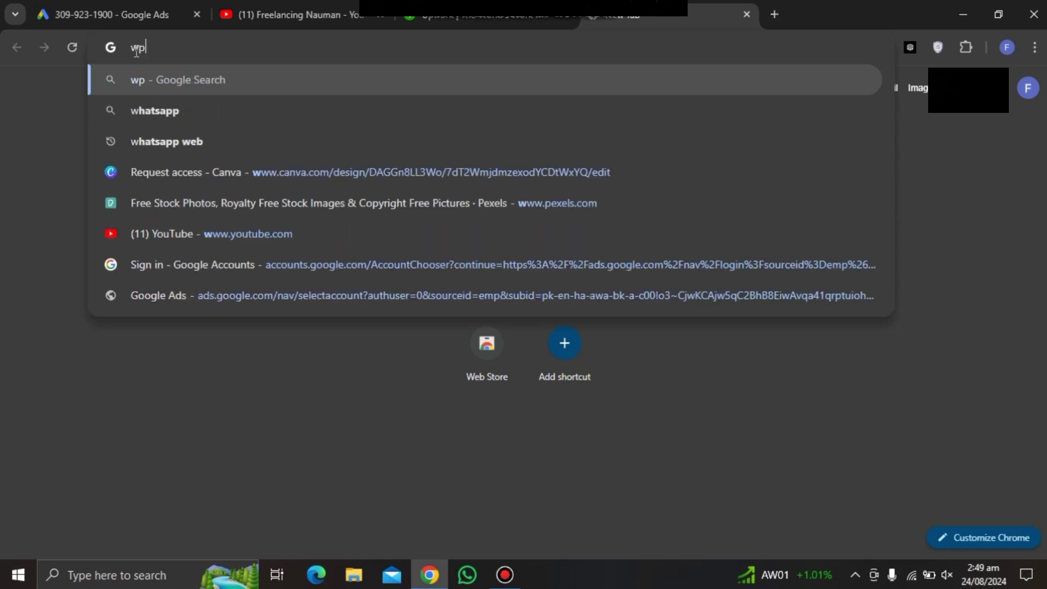
key("BackSpace")
type("or")
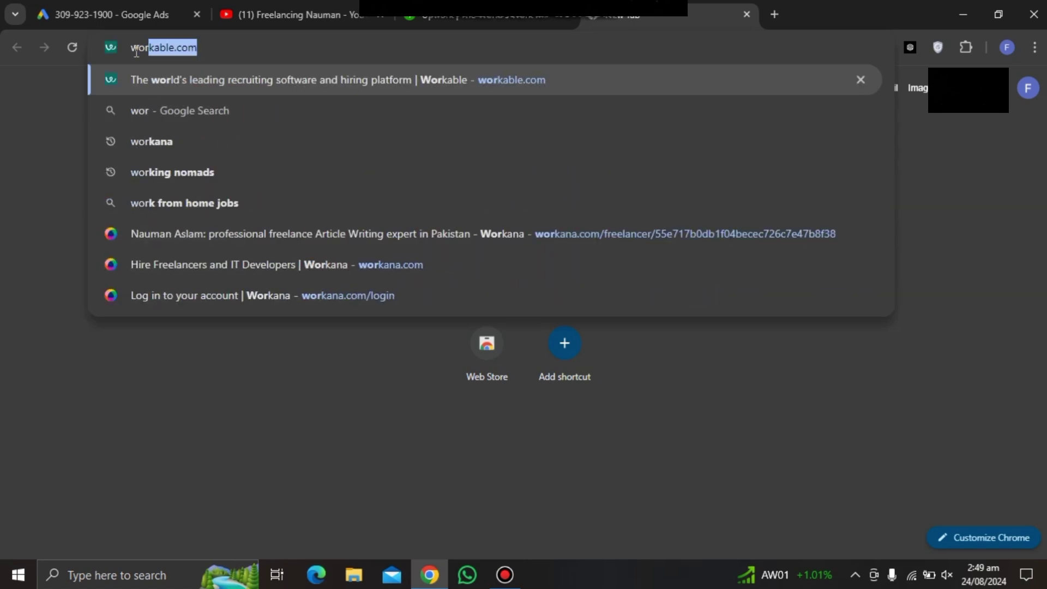
type("kna")
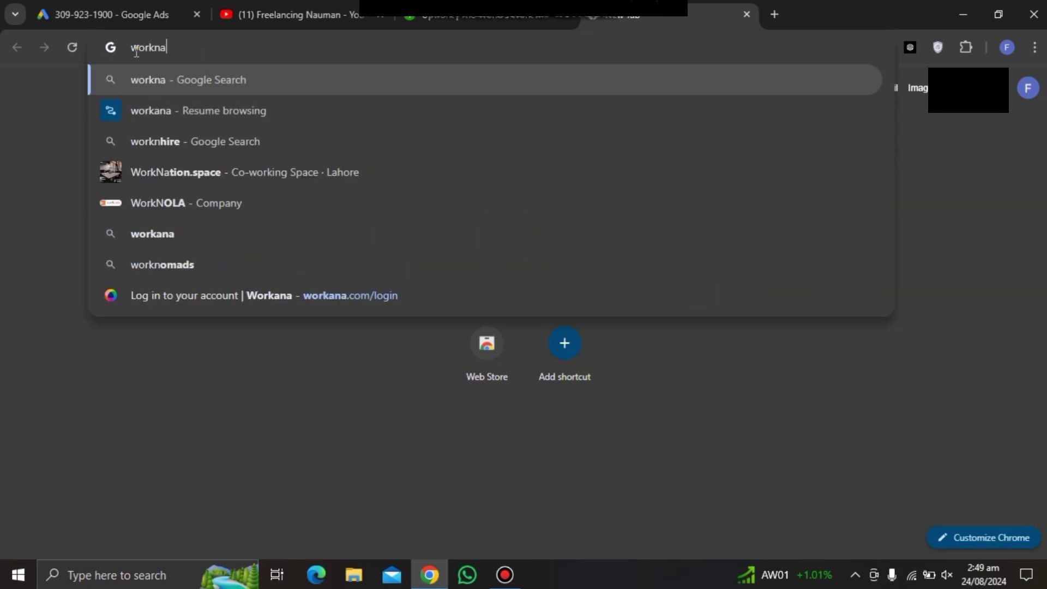
key("Down")
key("Return")
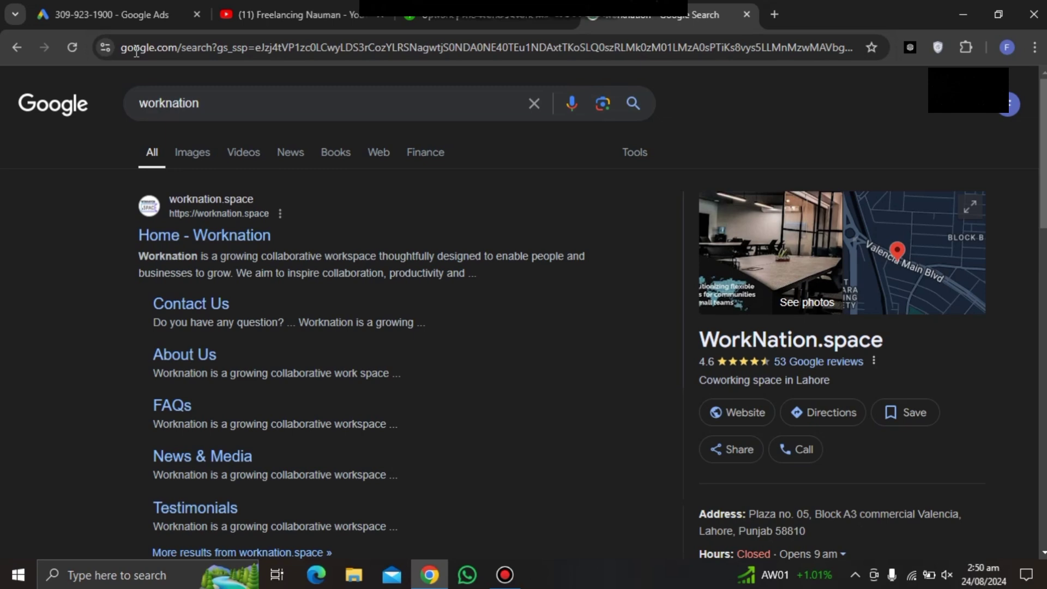
Look over the worknation search results and return to the blank new tab page.
scroll(299, 399, "down", 5)
scroll(296, 382, "up", 5)
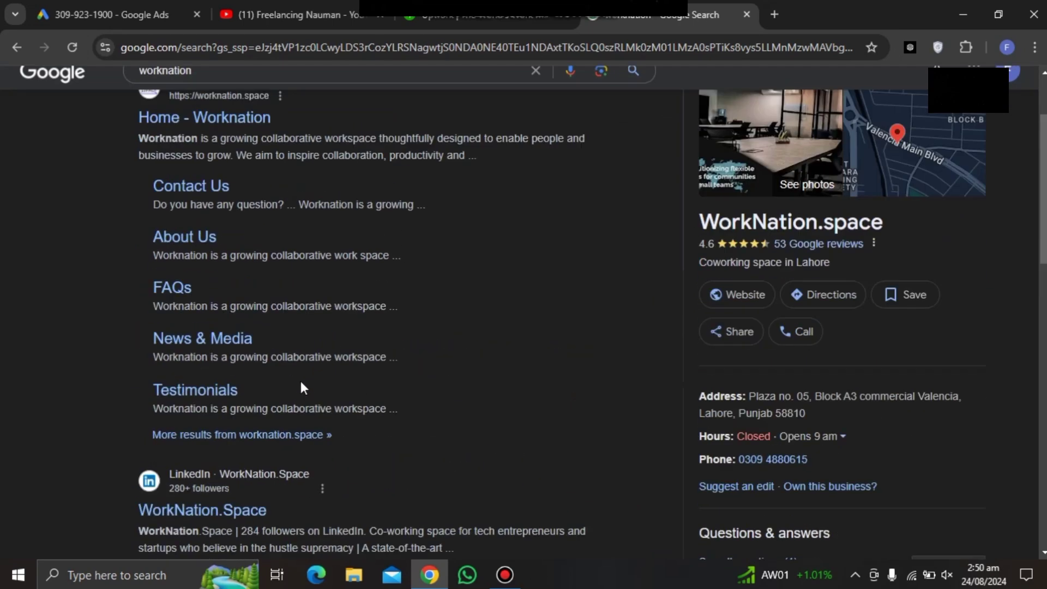
left_click(16, 48)
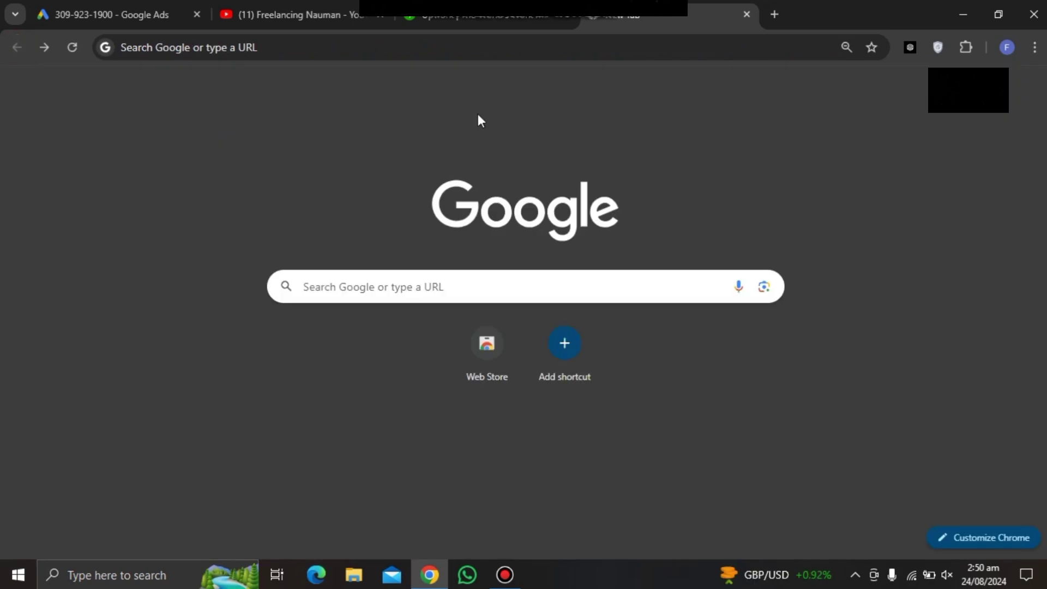
Search Google for fiverr and open the Fiverr website from the results.
left_click(322, 51)
type("fi")
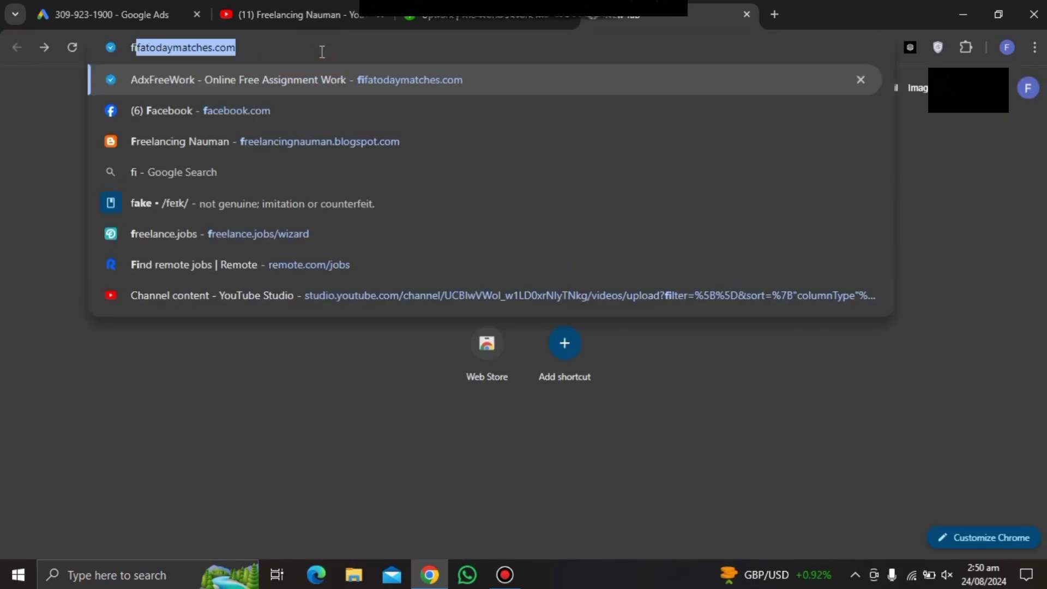
type("vv")
key("BackSpace")
key("Down")
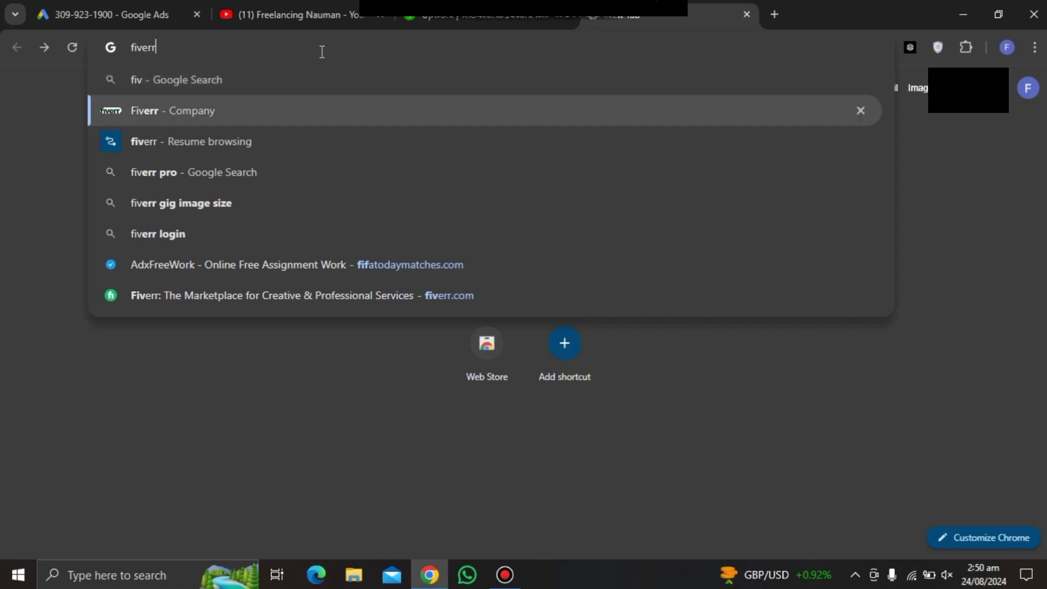
key("Return")
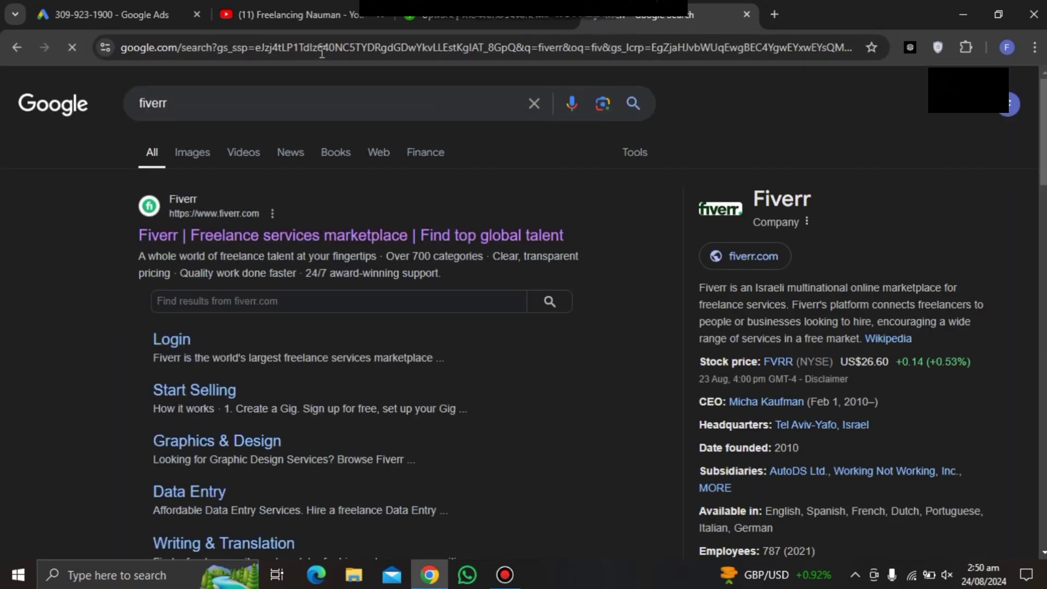
left_click(335, 246)
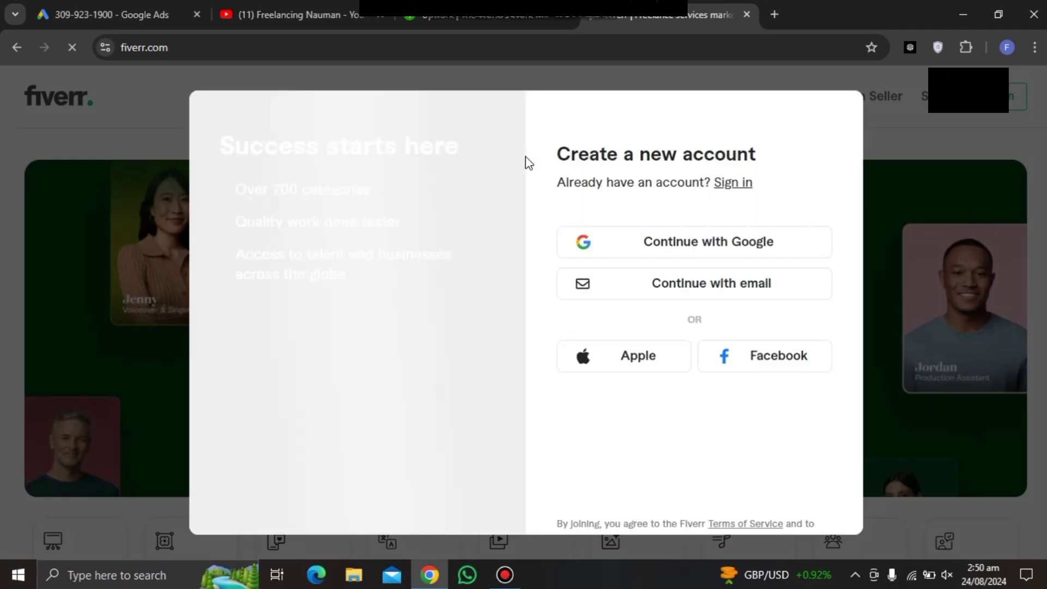
Dismiss the account creation and sign-in prompts on Fiverr, and switch to the Kwork seller page.
left_click(945, 155)
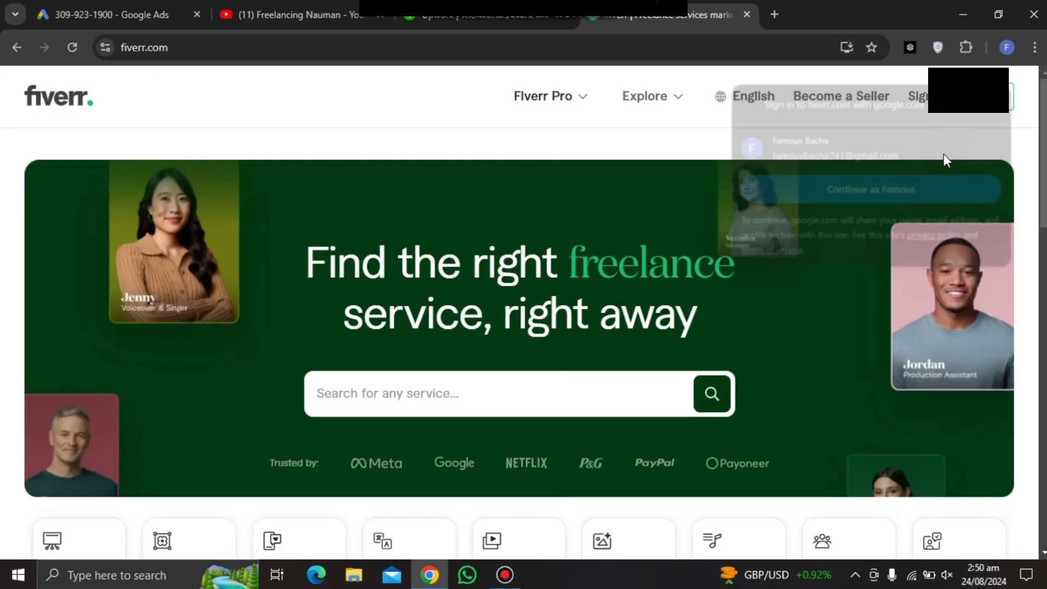
left_click(580, 175)
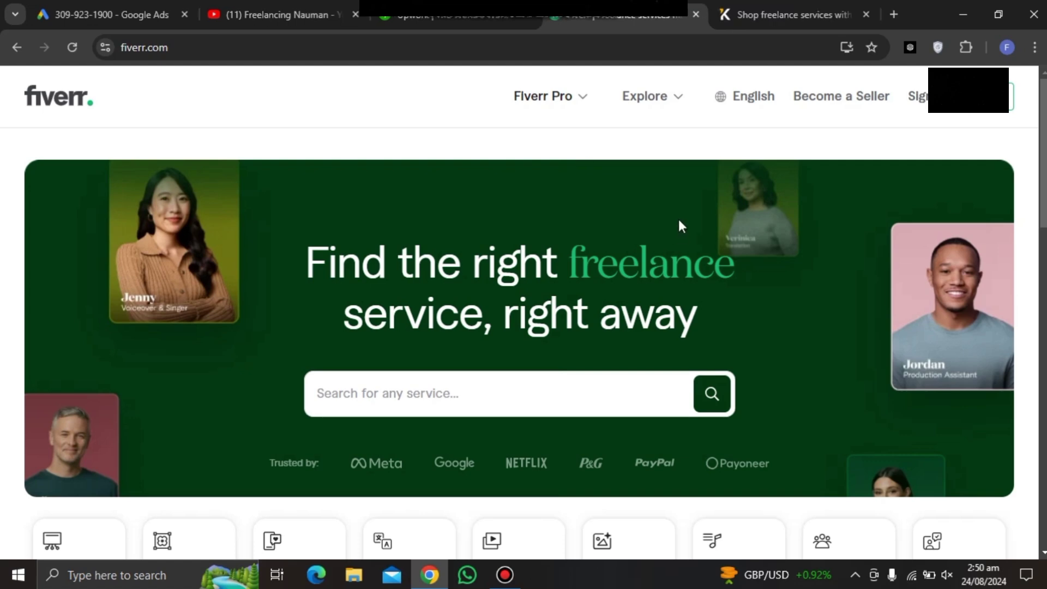
left_click(785, 13)
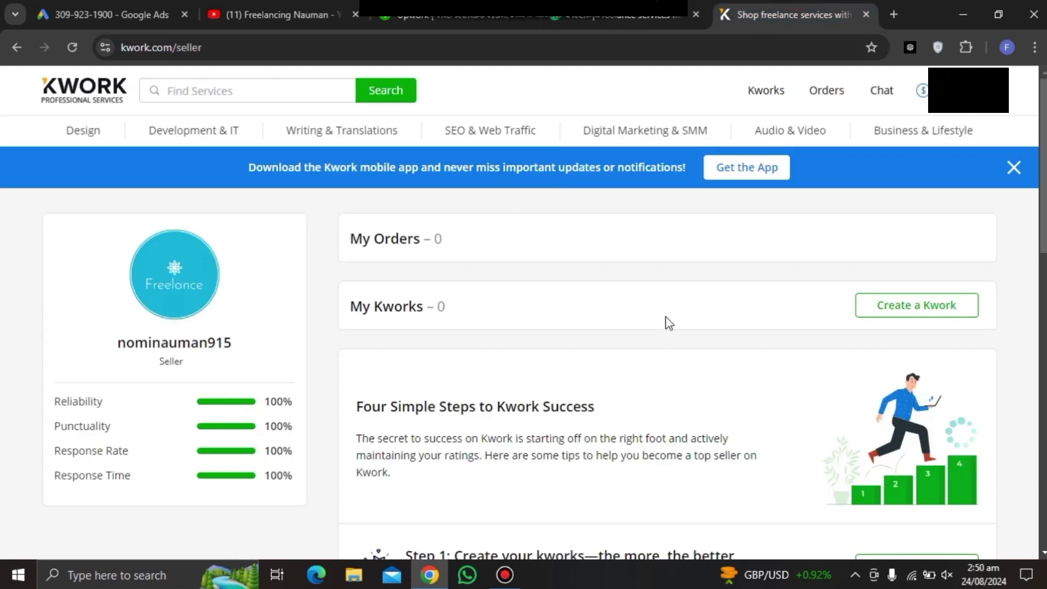